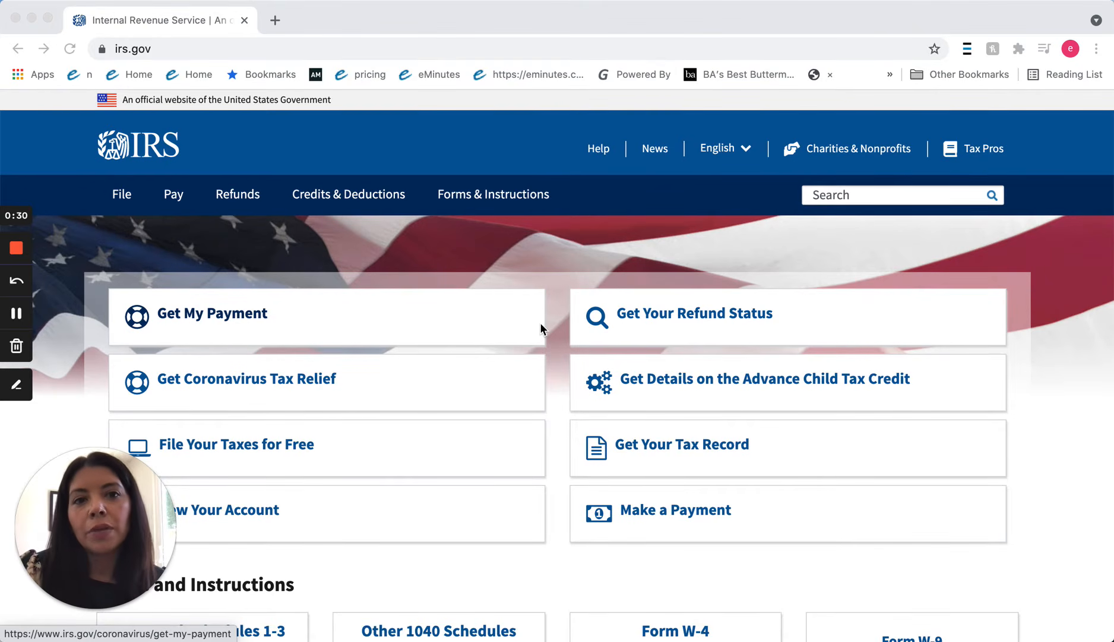
Search the IRS site for 'fein' and open the Apply for an EIN Online page.
click(826, 198)
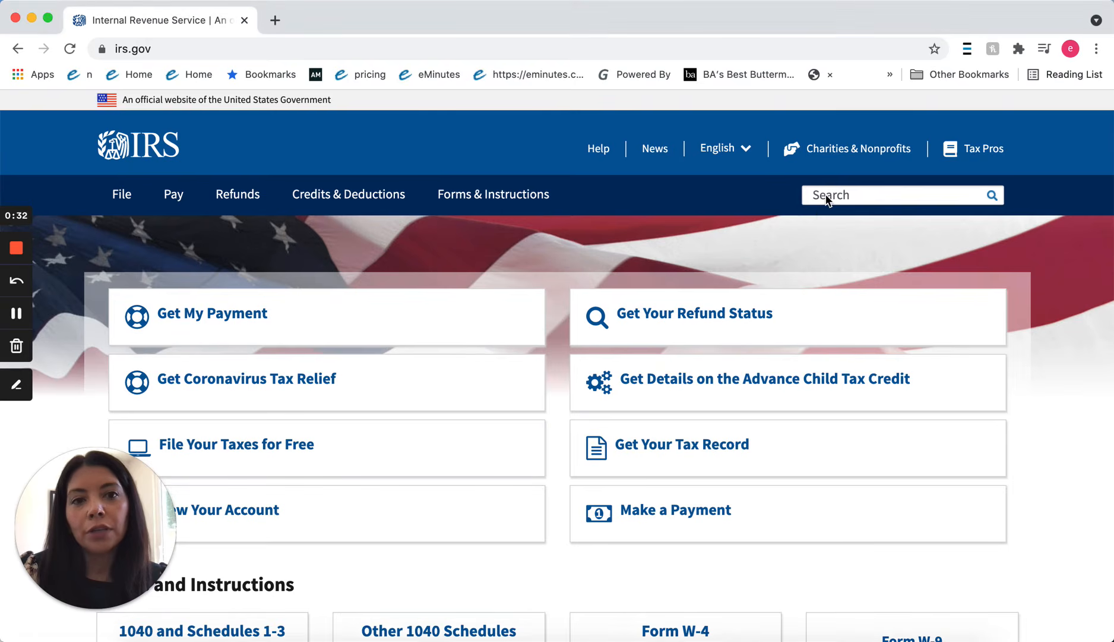
click(825, 198)
text(f)
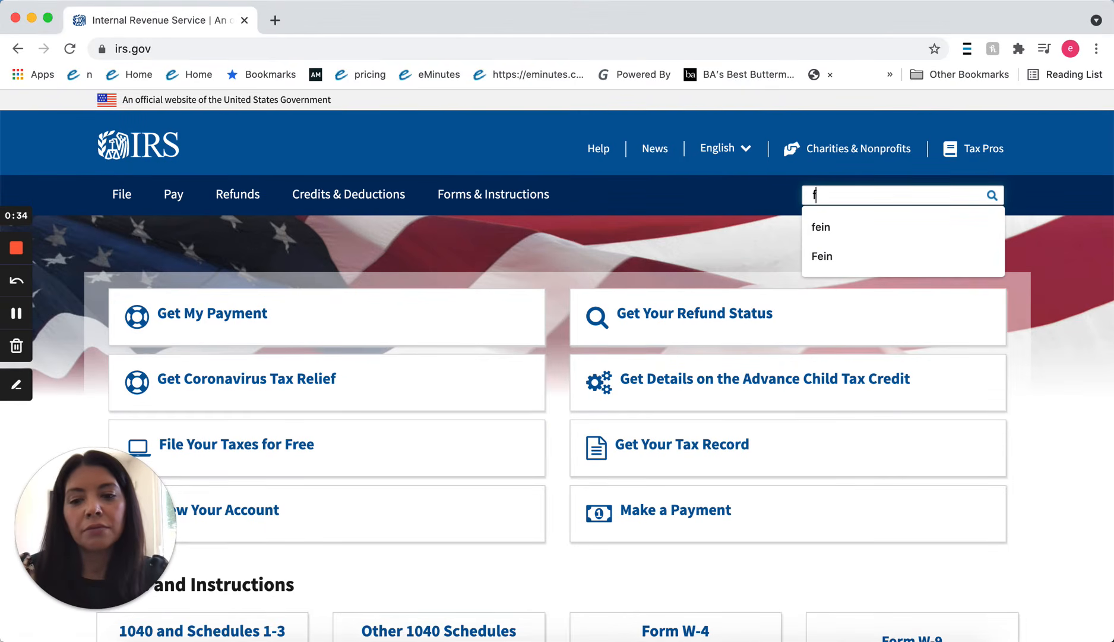
text(ein)
key(Return)
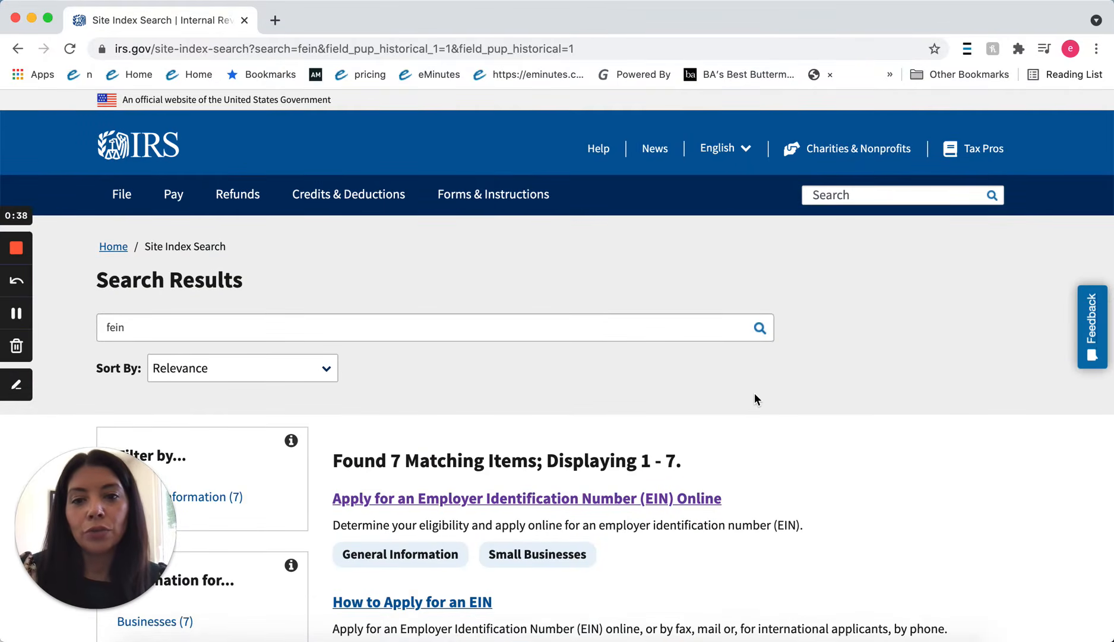
scroll(755, 398, down, 2)
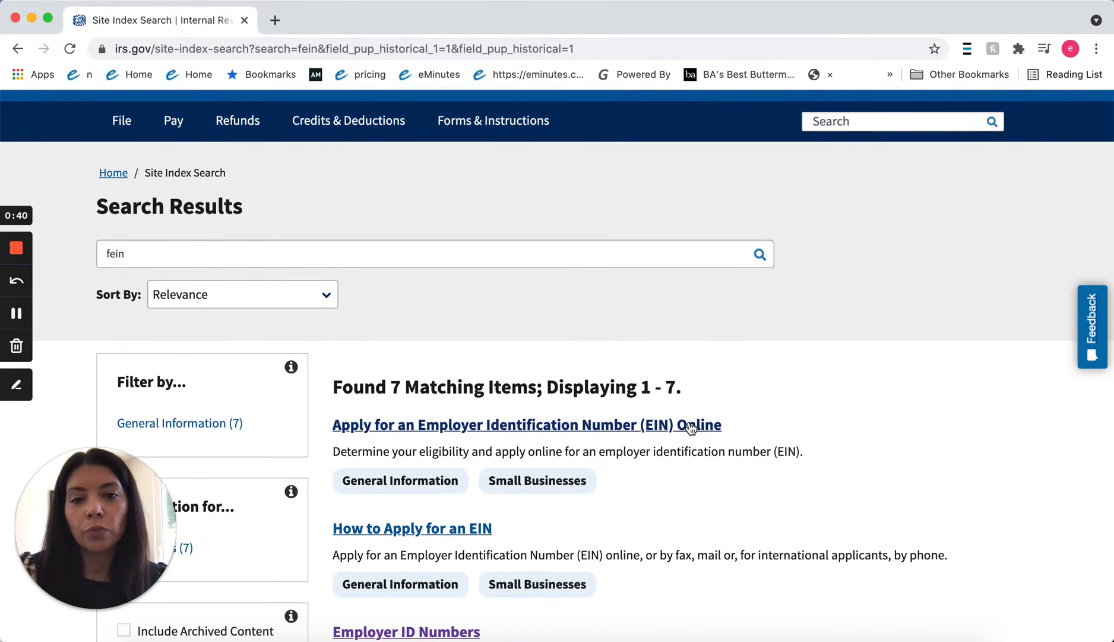
click(691, 426)
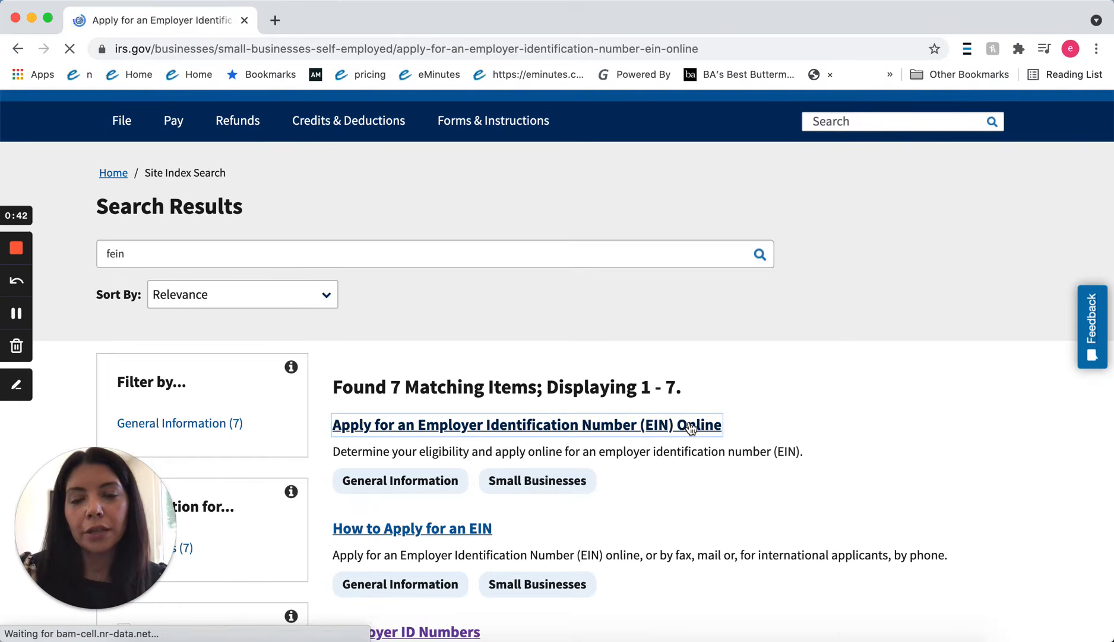
Launch the online EIN application with Apply Online Now.
scroll(691, 427, down, 2)
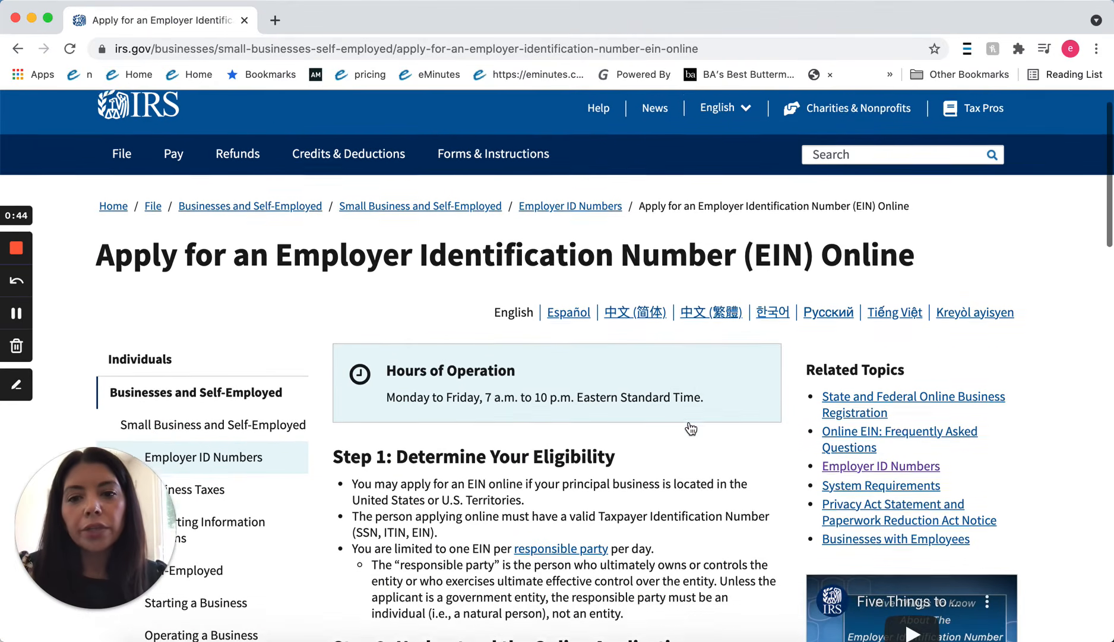
scroll(691, 428, down, 5)
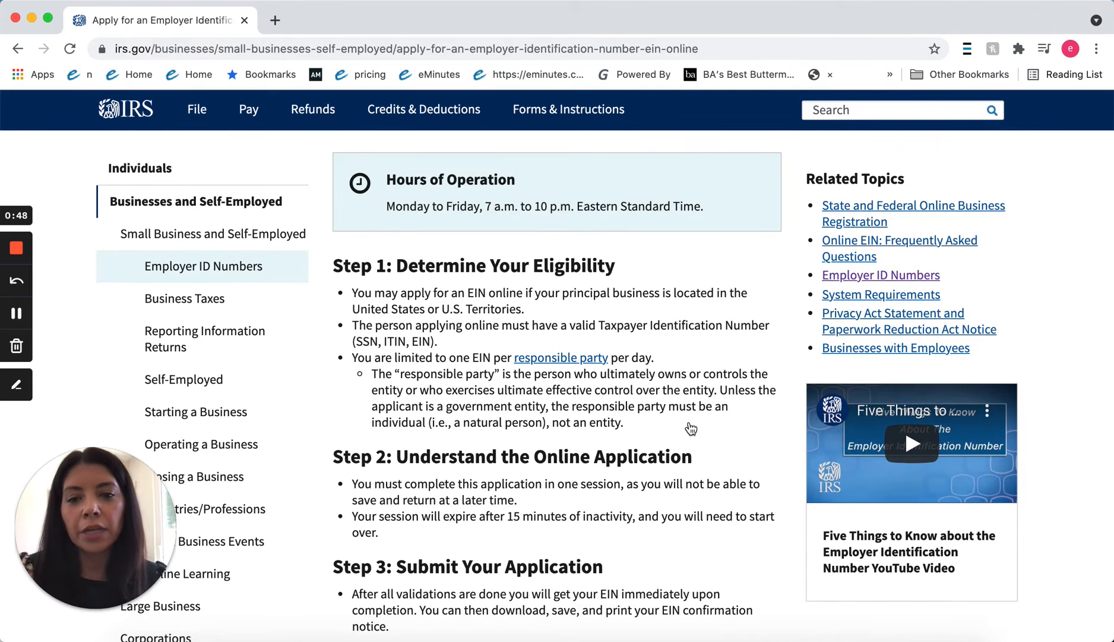
scroll(691, 428, down, 1)
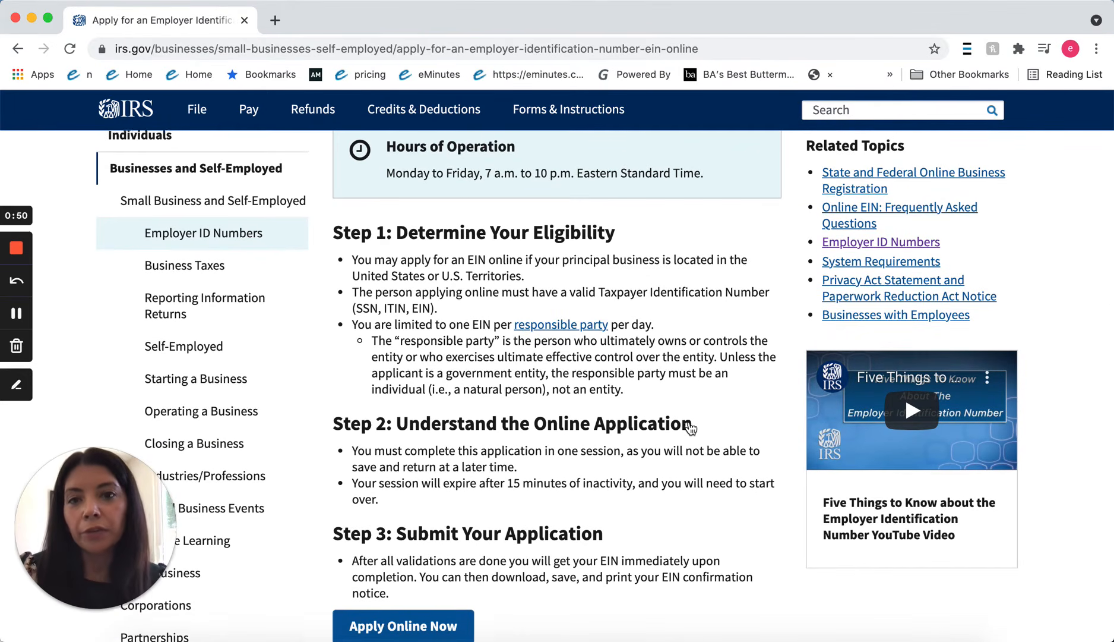
scroll(691, 429, down, 1)
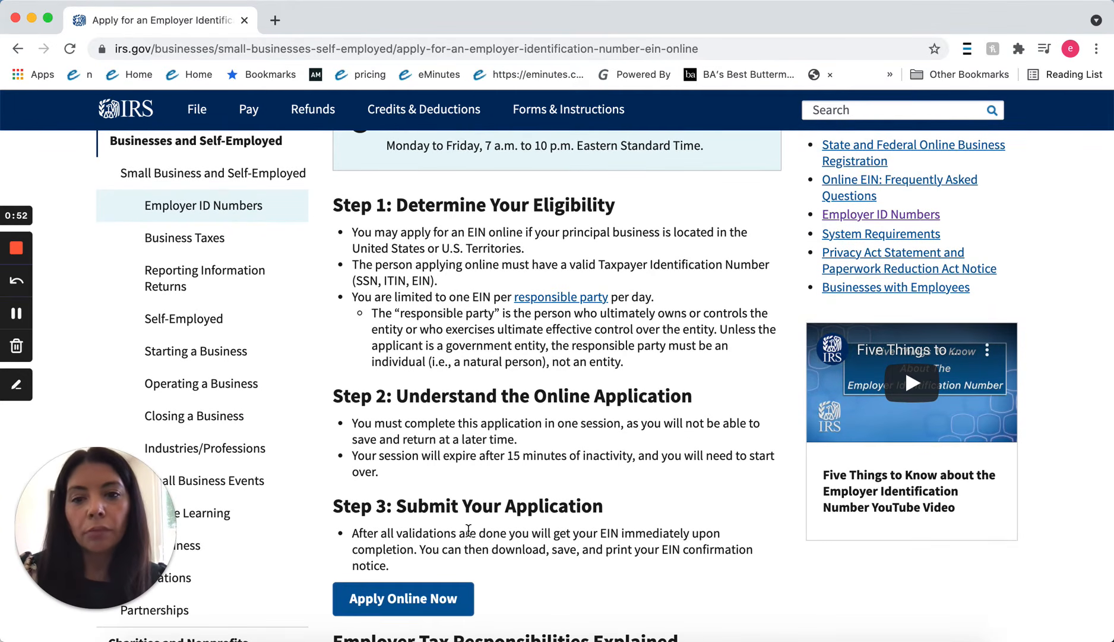
click(389, 599)
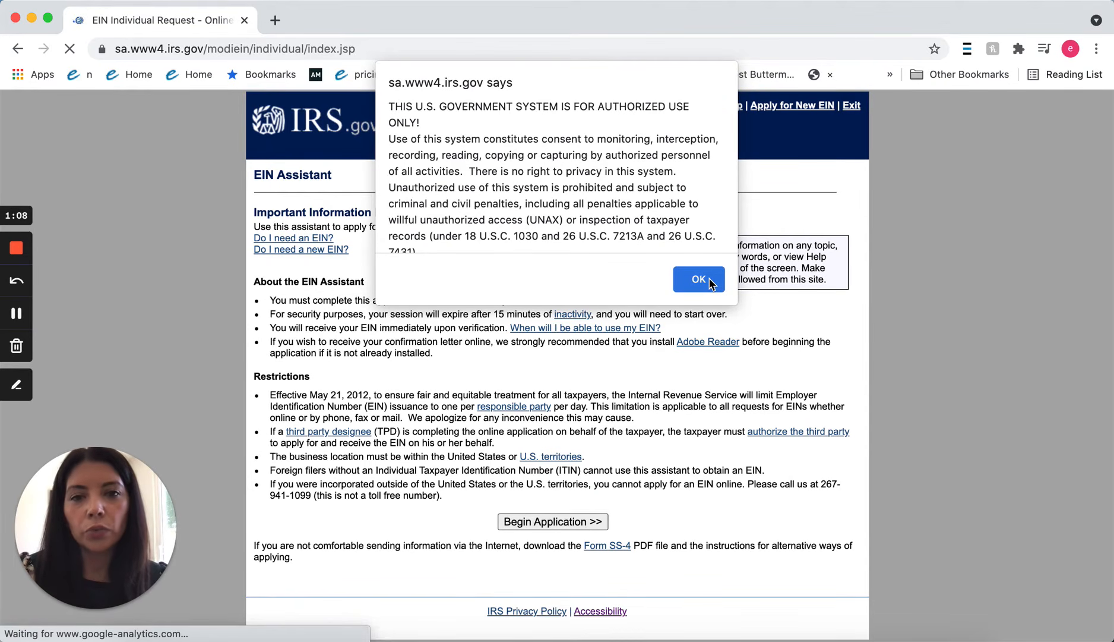
Dismiss the authorized-use warning and begin the EIN application.
click(706, 281)
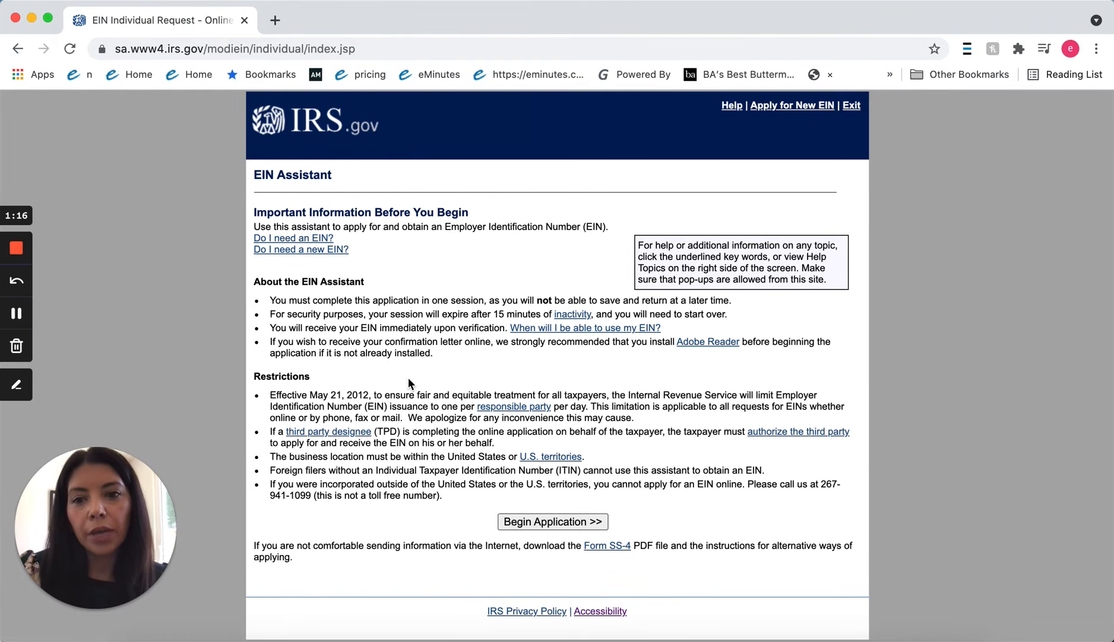
click(527, 522)
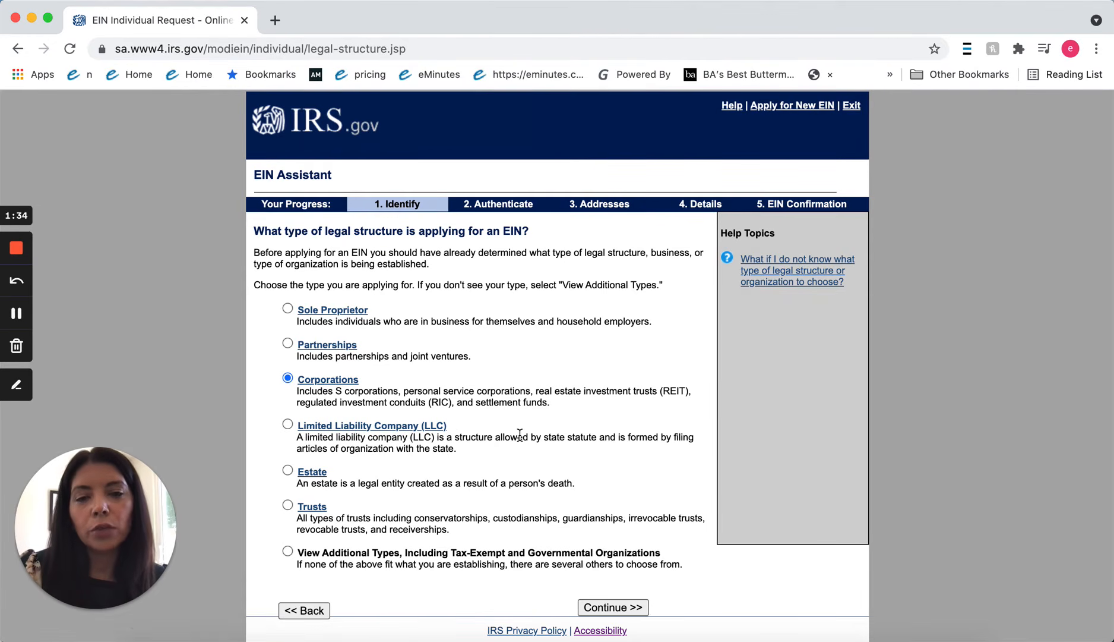
Proceed with Corporations and choose S Corporation as the corporation type.
click(603, 605)
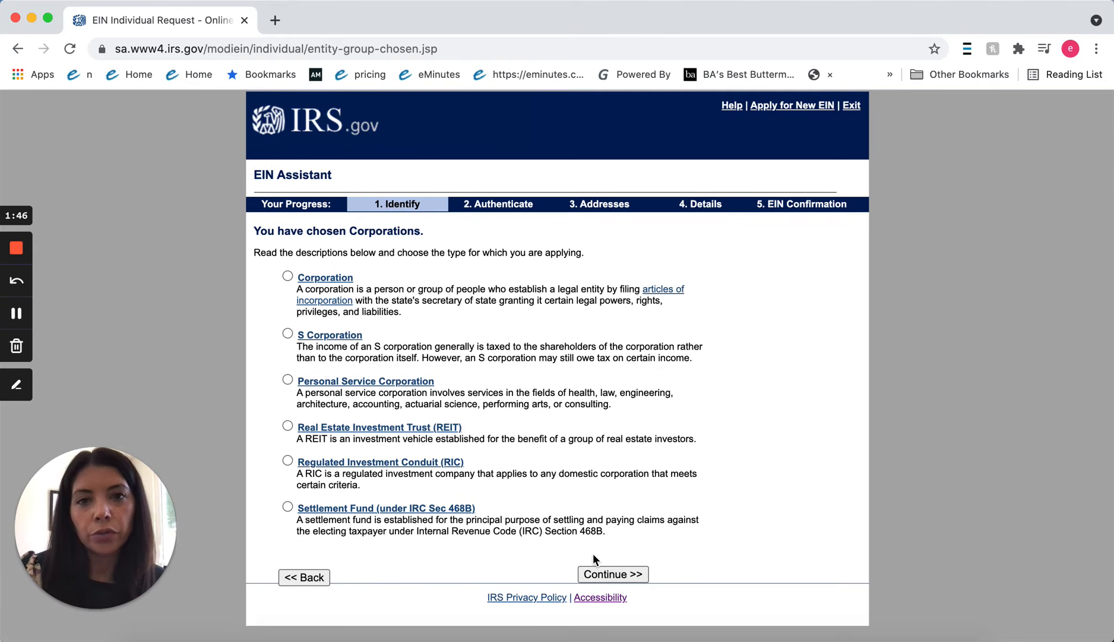
click(288, 334)
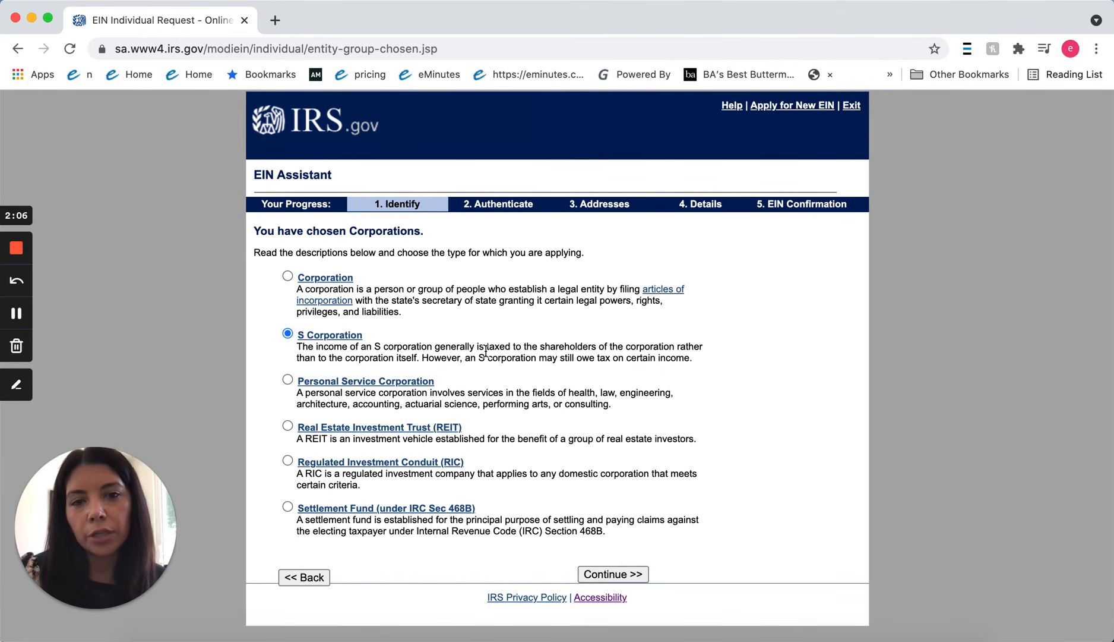
click(605, 574)
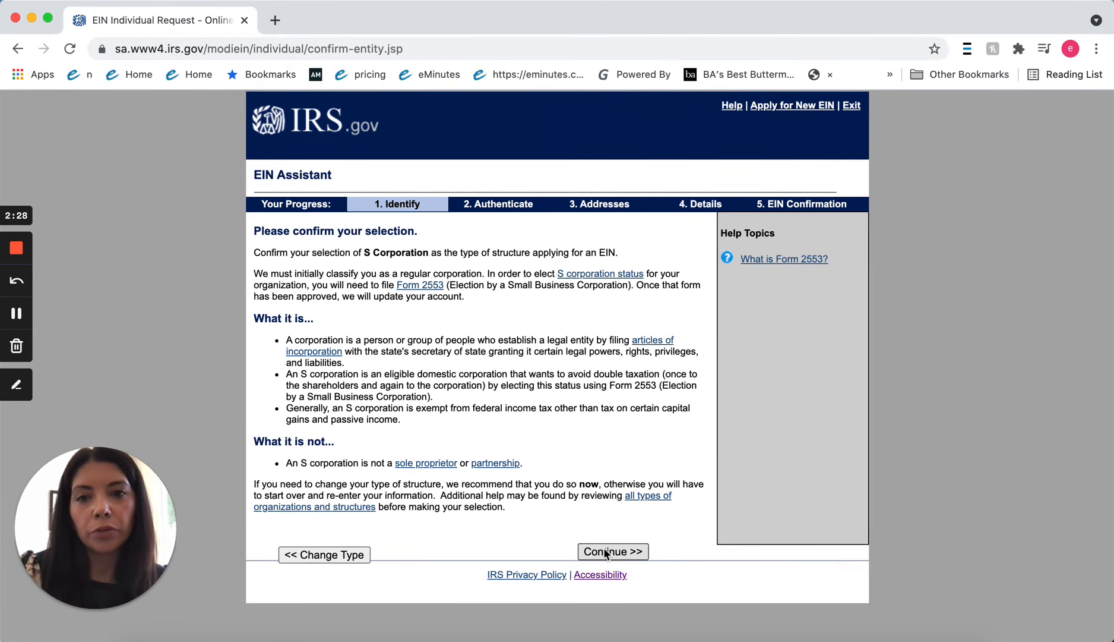
Confirm the S Corporation choice and give 'Started a new business' as the reason for applying.
click(605, 550)
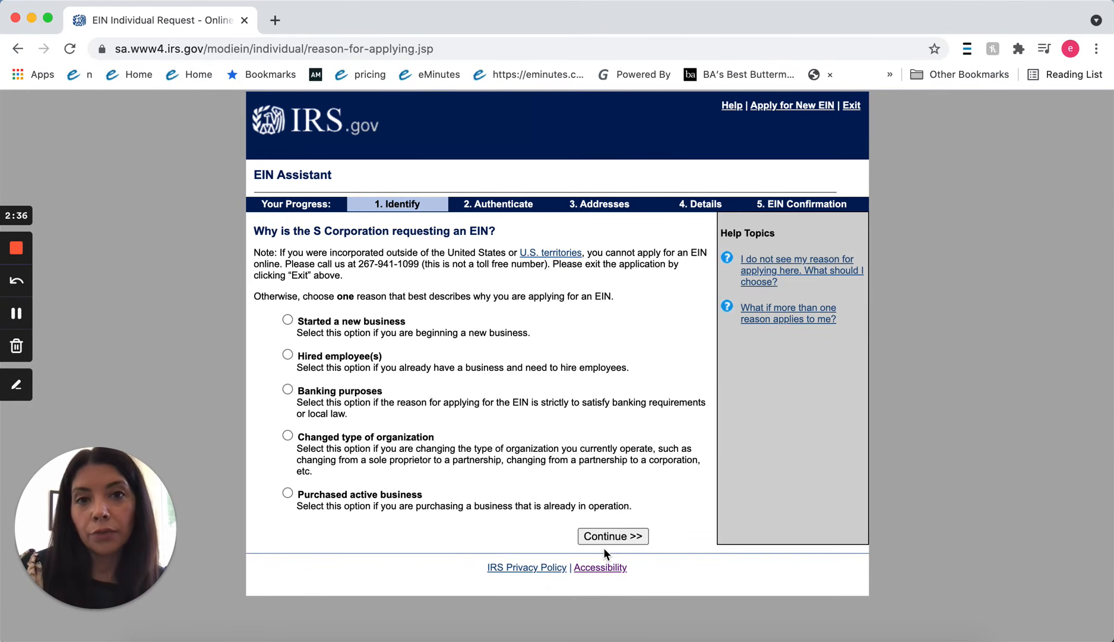
click(288, 321)
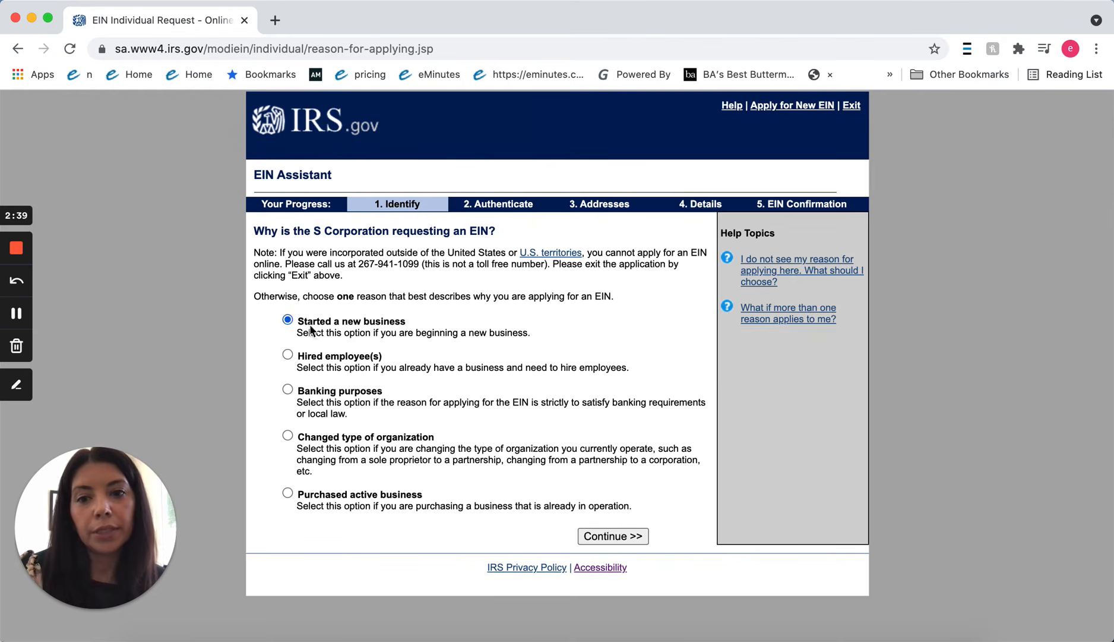
click(613, 536)
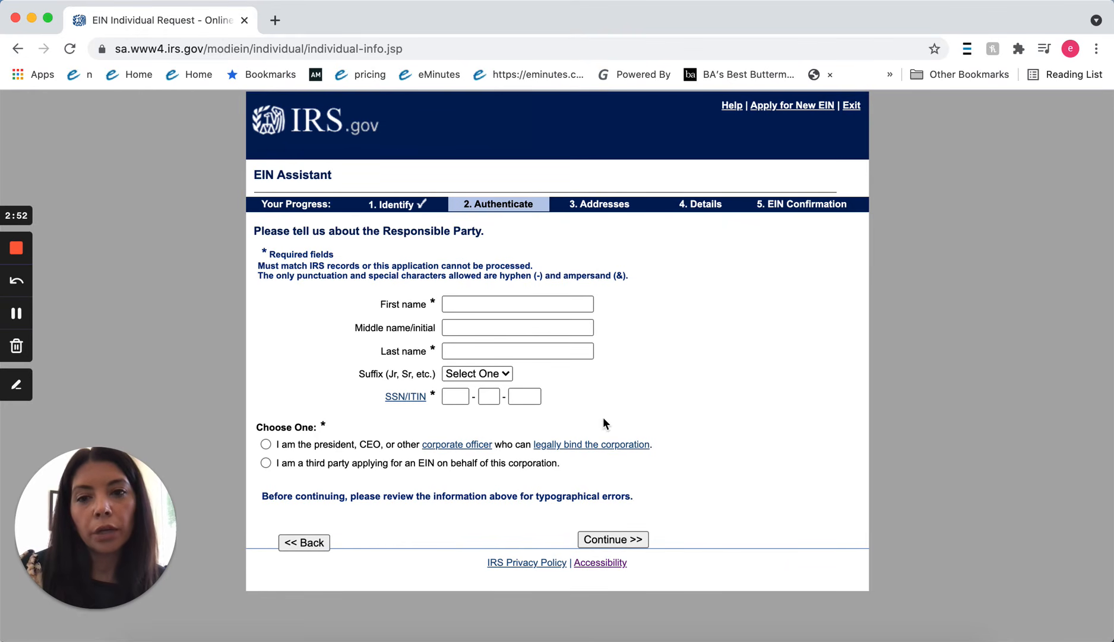
Enter the responsible party's first and last name and confirm they are a corporate officer.
click(503, 301)
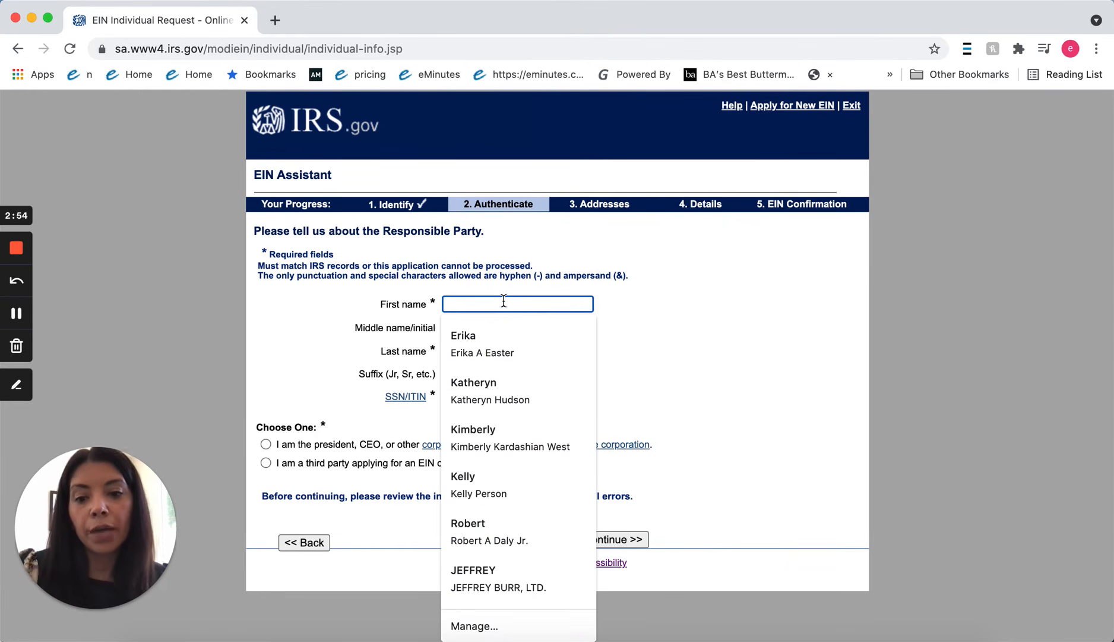
text(Errik)
key(BackSpace)
key(BackSpace)
key(BackSpace)
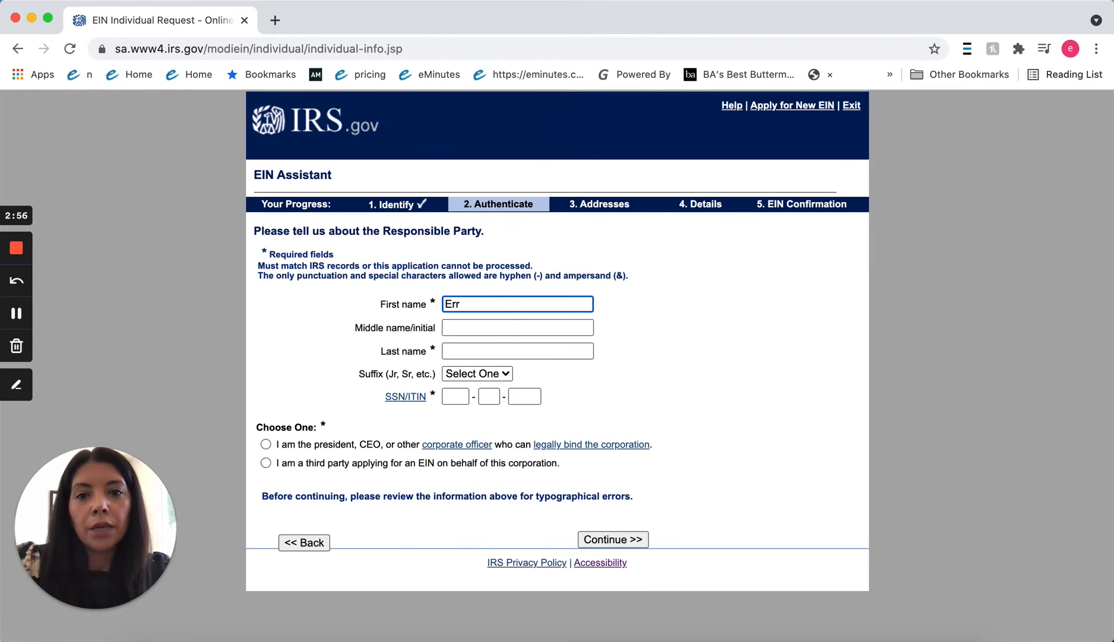
text(ika)
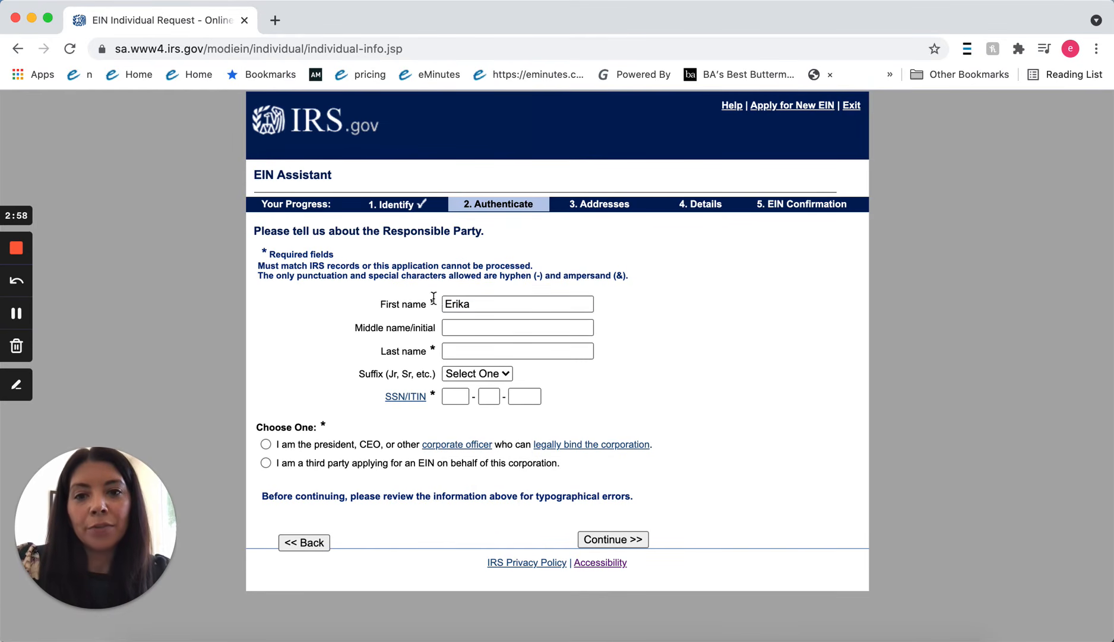
click(450, 351)
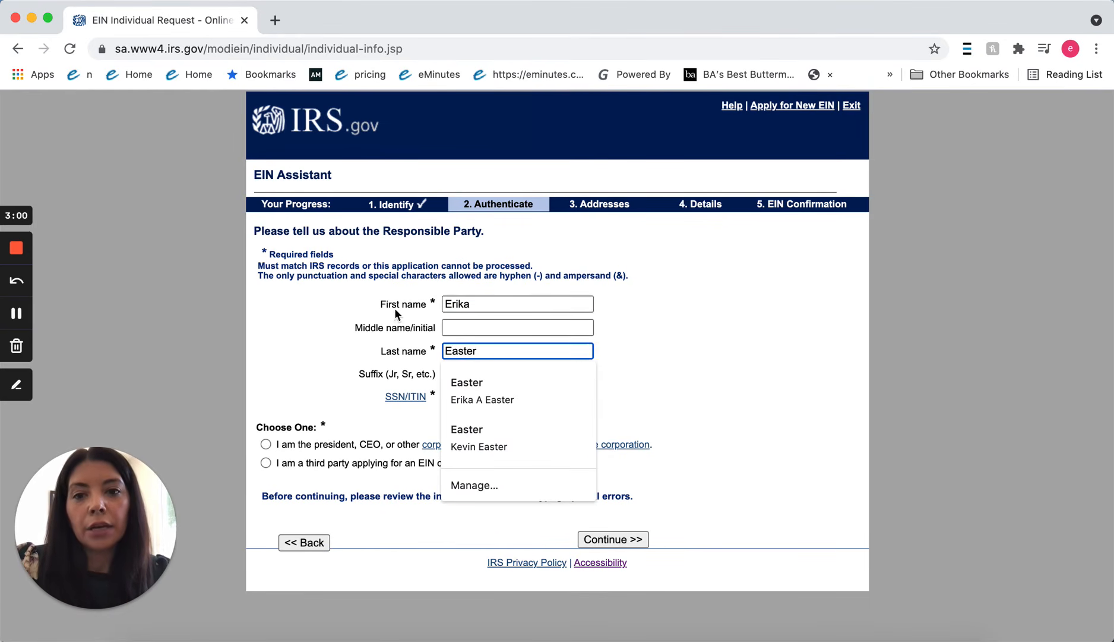
click(395, 311)
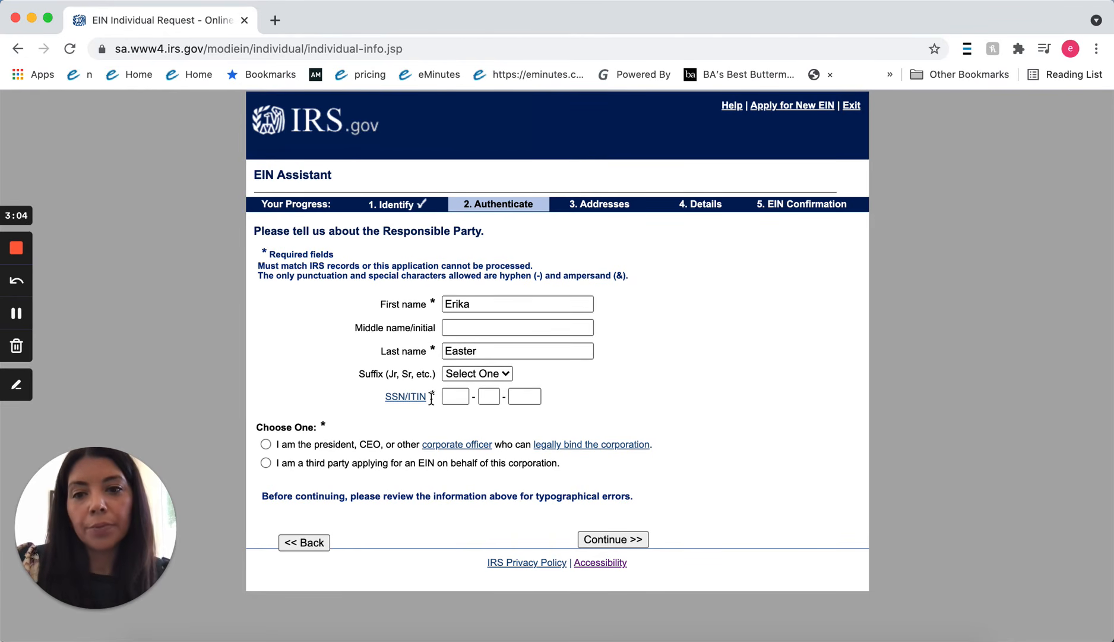
click(265, 444)
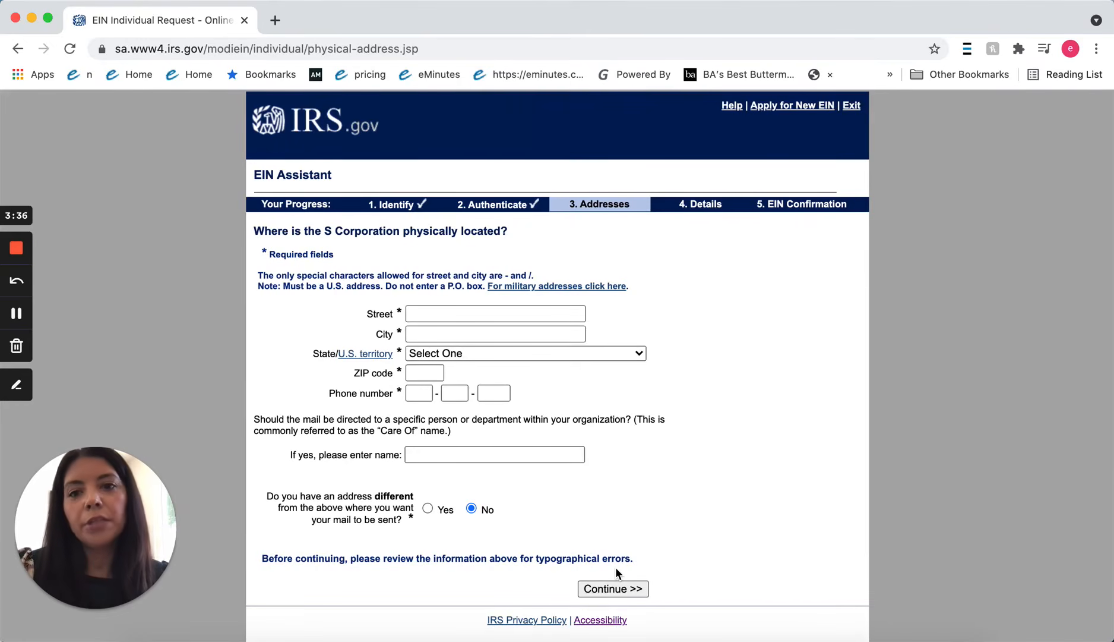
Autofill the physical address, clear the care-of name, answer No to a separate mailing address.
click(424, 319)
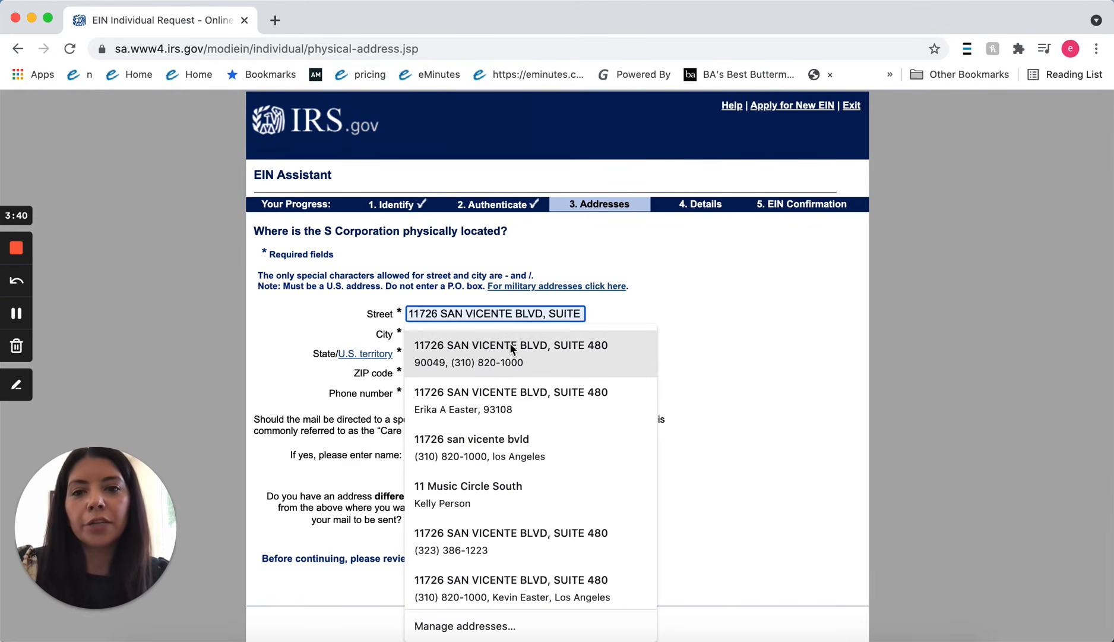
click(511, 345)
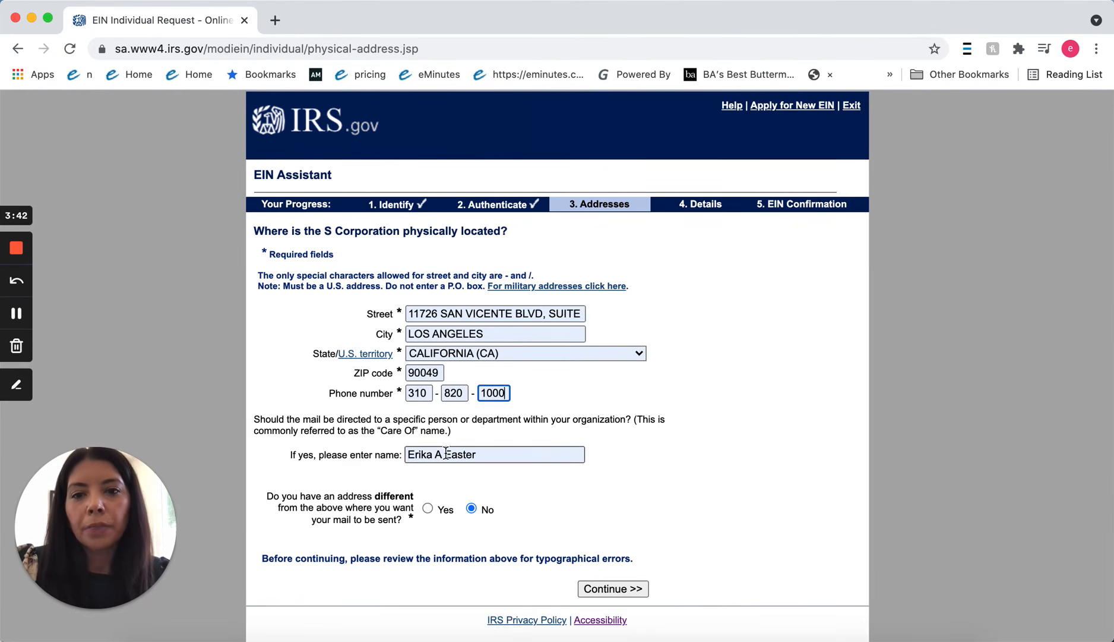
triple_click(534, 454)
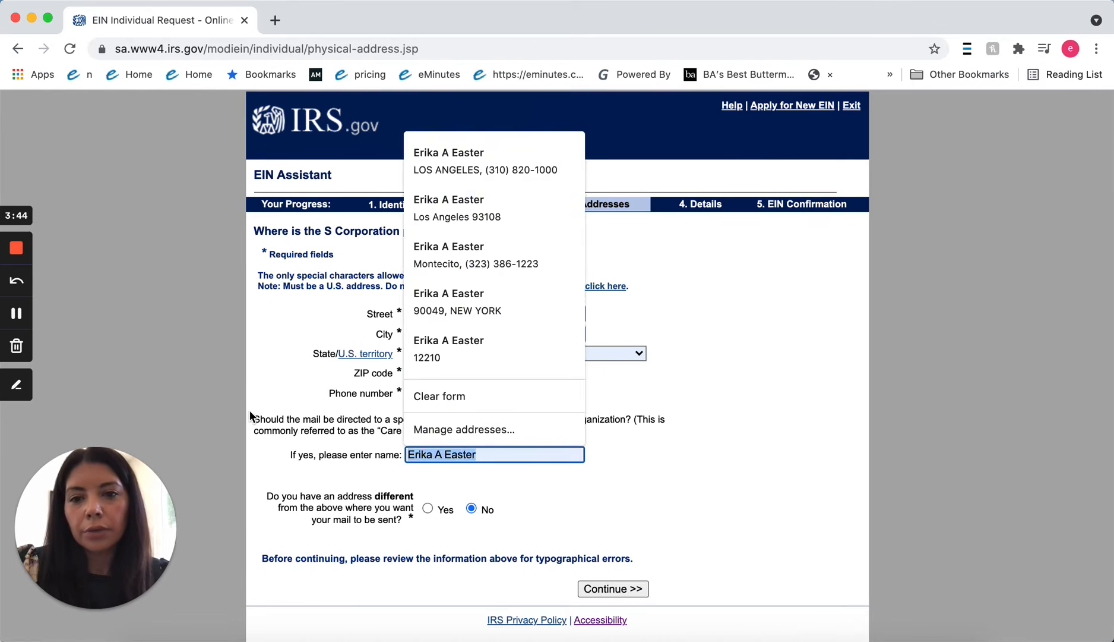
key(BackSpace)
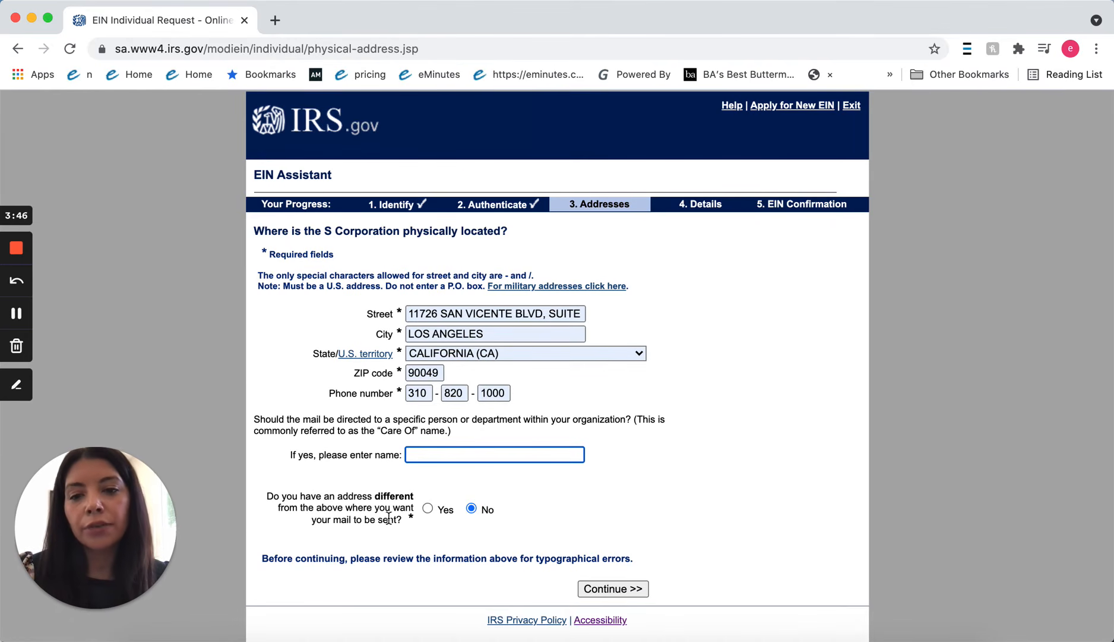
click(427, 508)
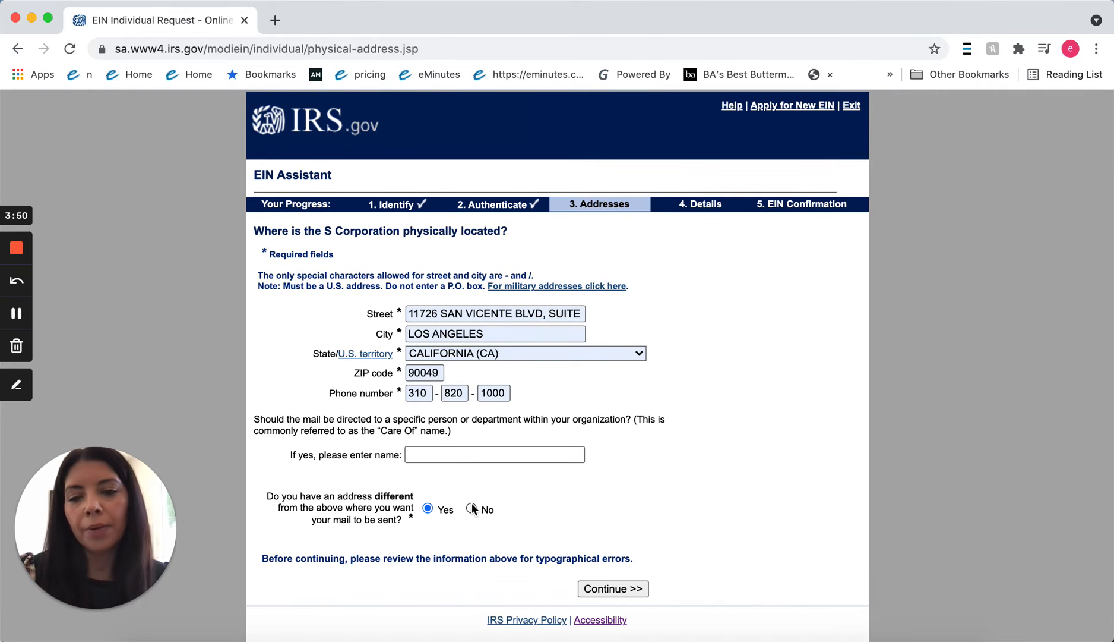
click(470, 508)
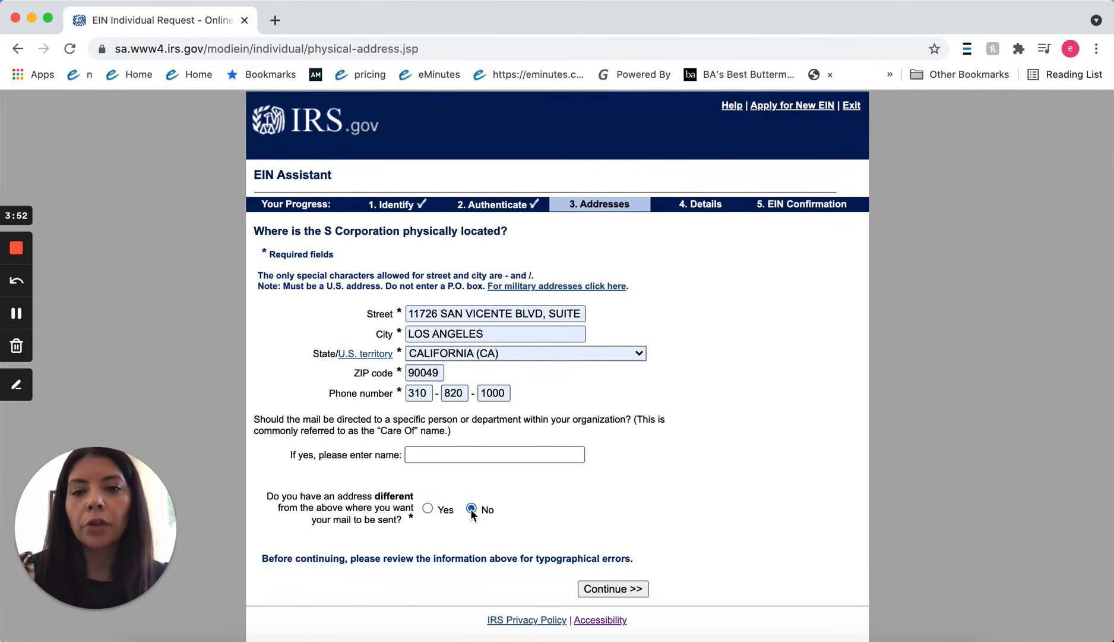
scroll(517, 497, down, 1)
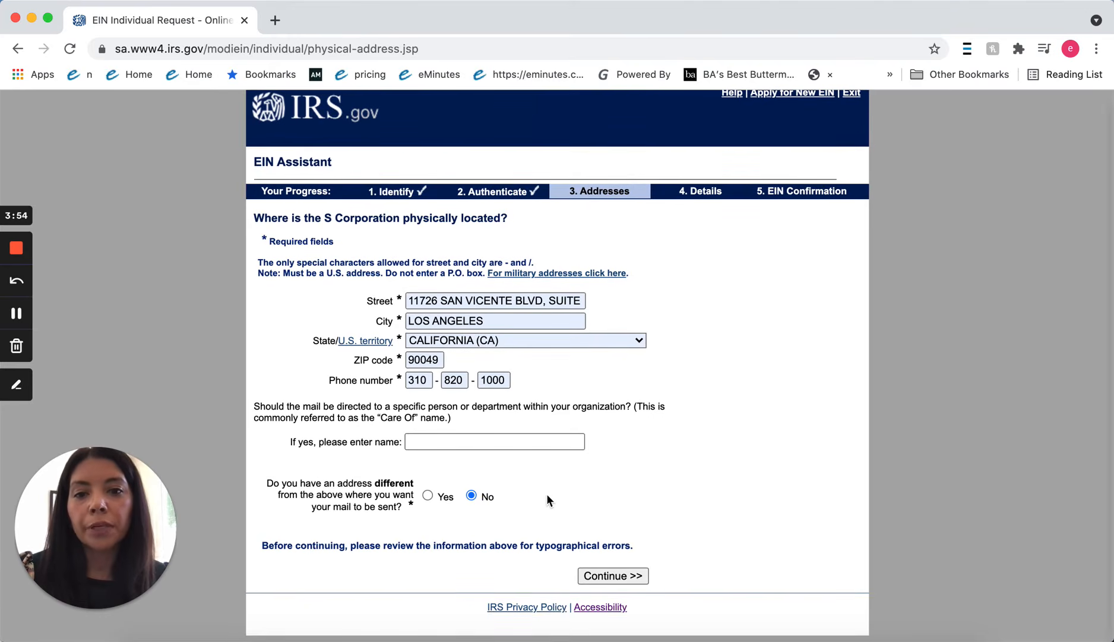
click(607, 574)
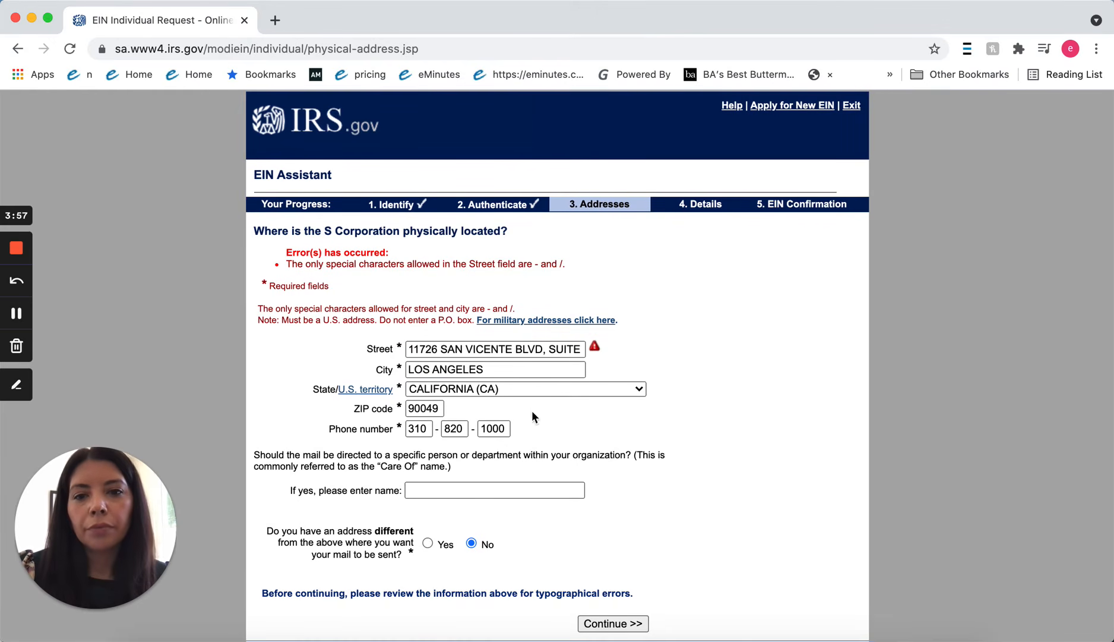
Remove the rejected comma after BLVD from the street address and resubmit.
click(550, 350)
key(BackSpace)
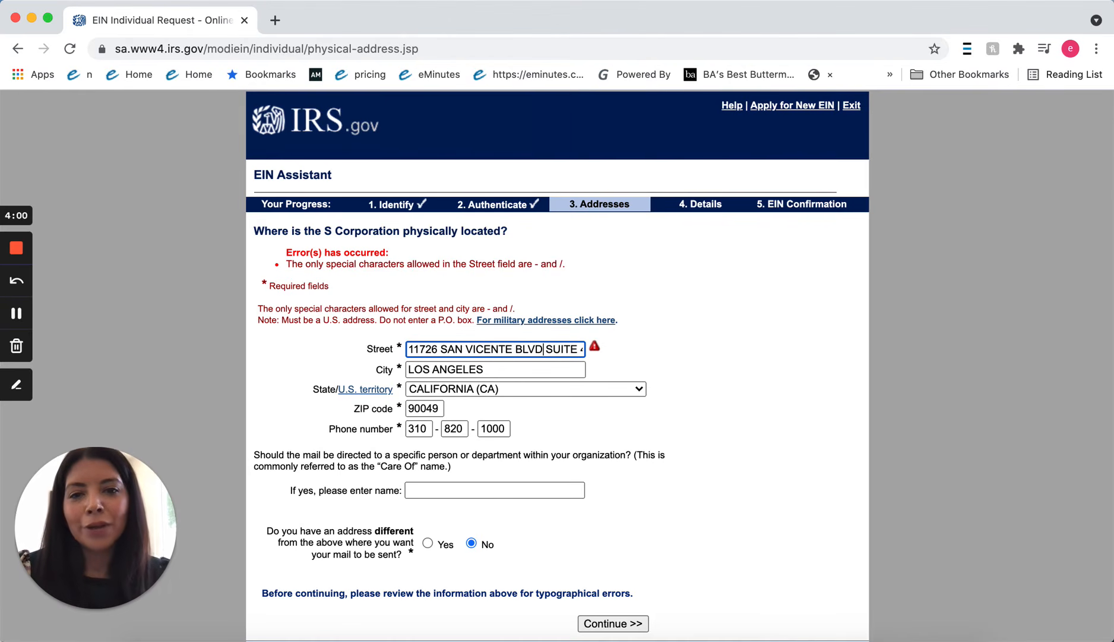
drag(561, 353, 586, 353)
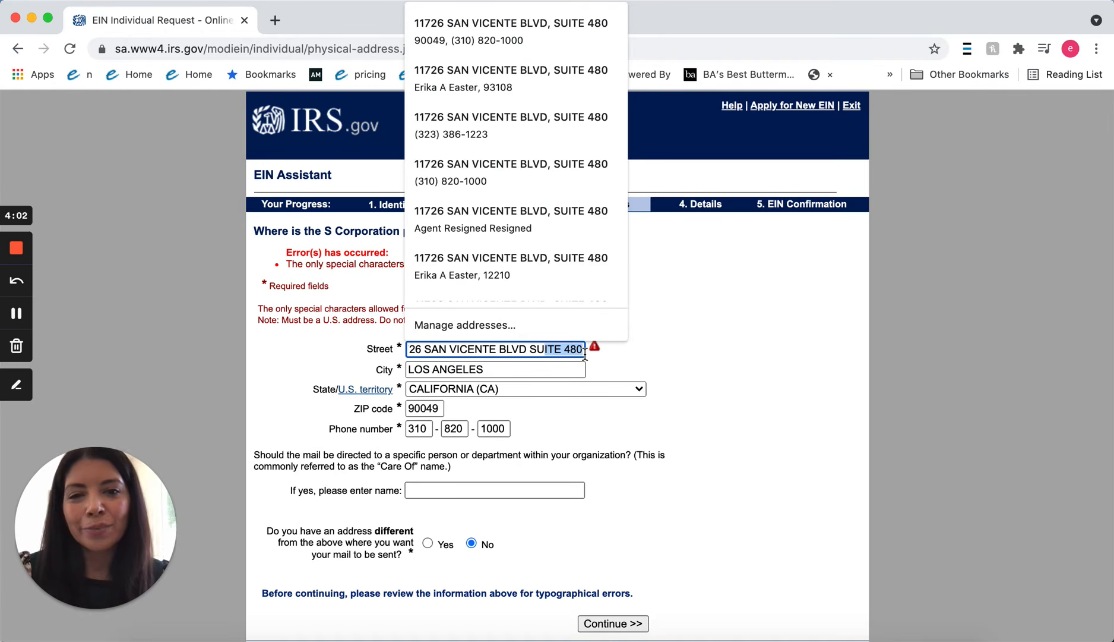
click(675, 566)
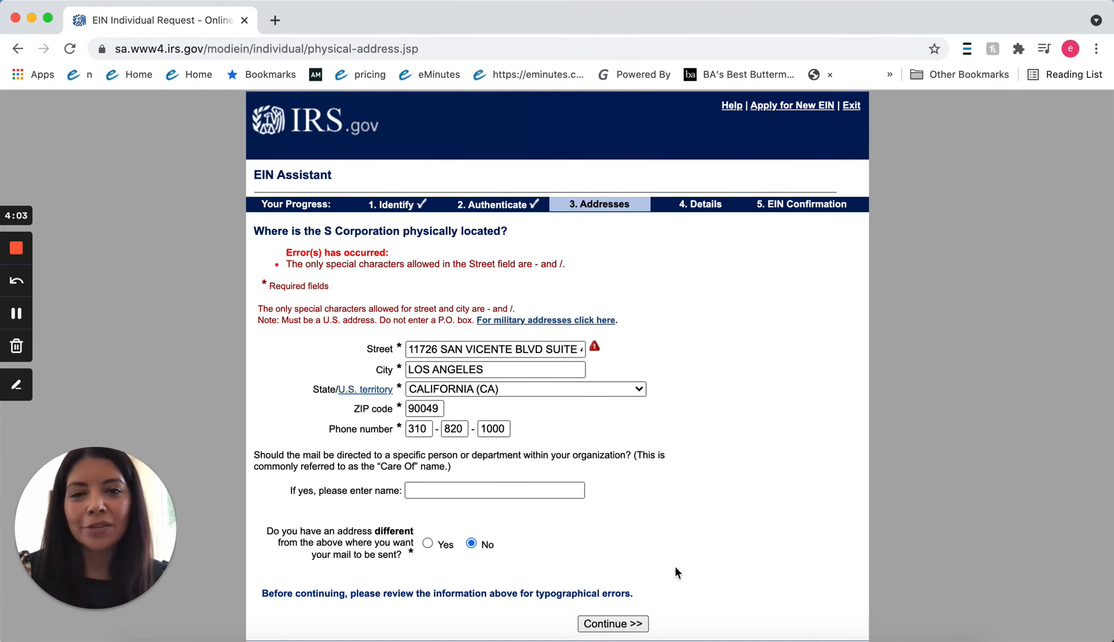
click(618, 623)
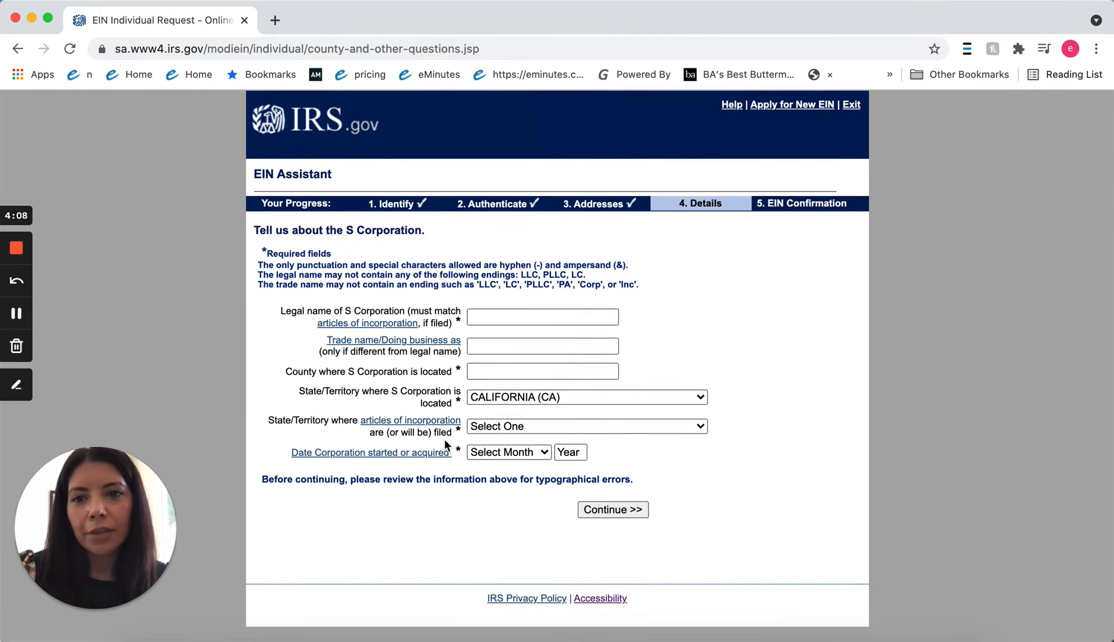
Enter 'Test test 123 corp' as the legal name and Los Angeles as the county.
click(518, 318)
drag(518, 296, 517, 297)
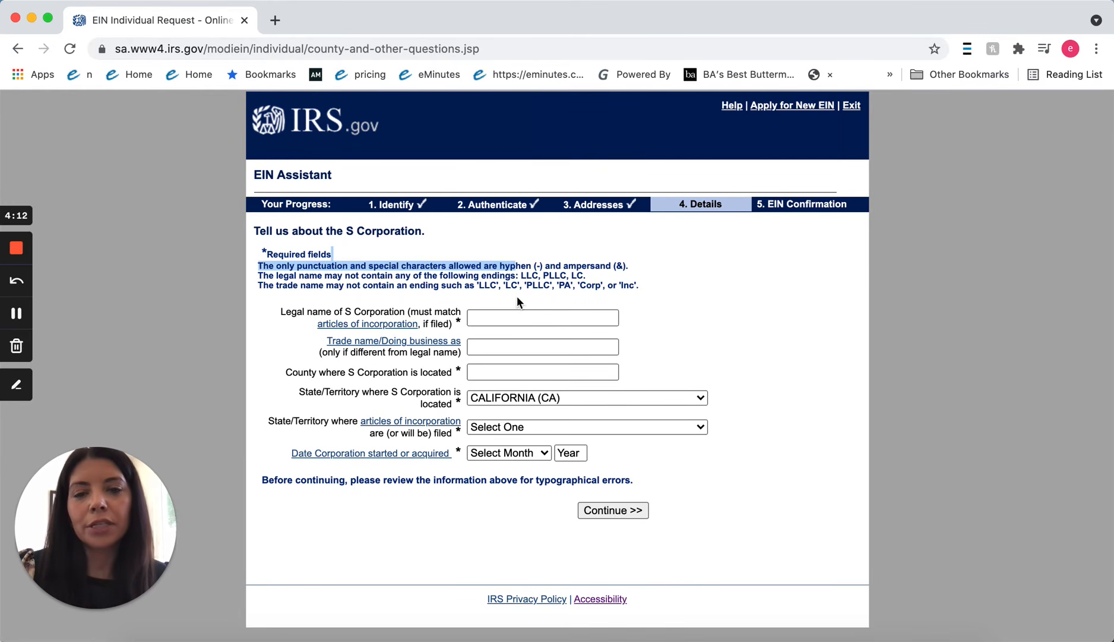
click(509, 314)
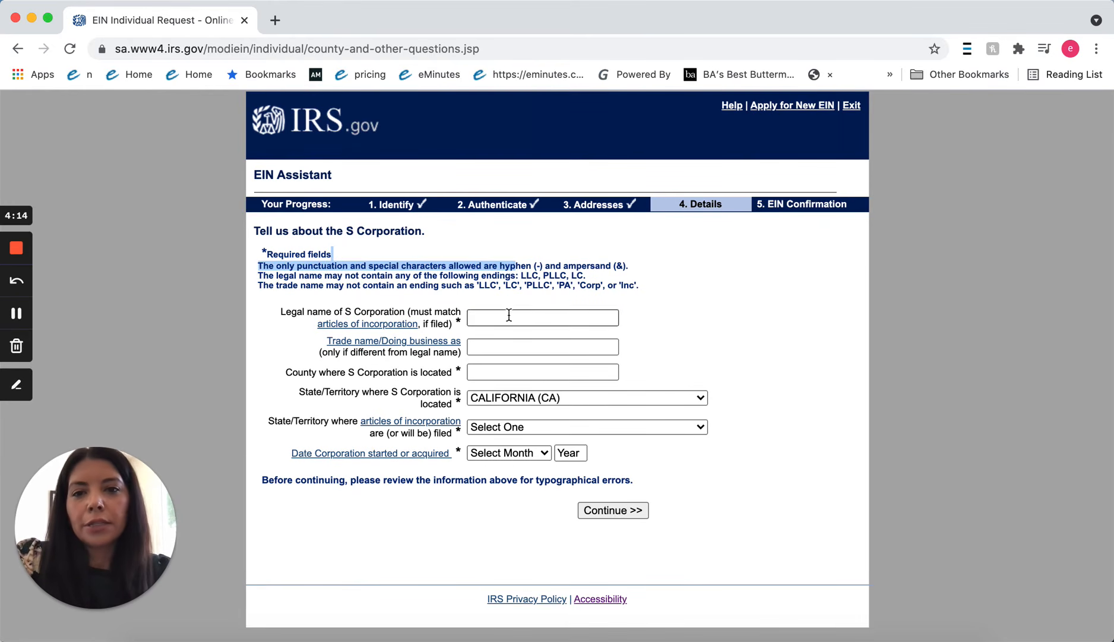
text(Test test 1)
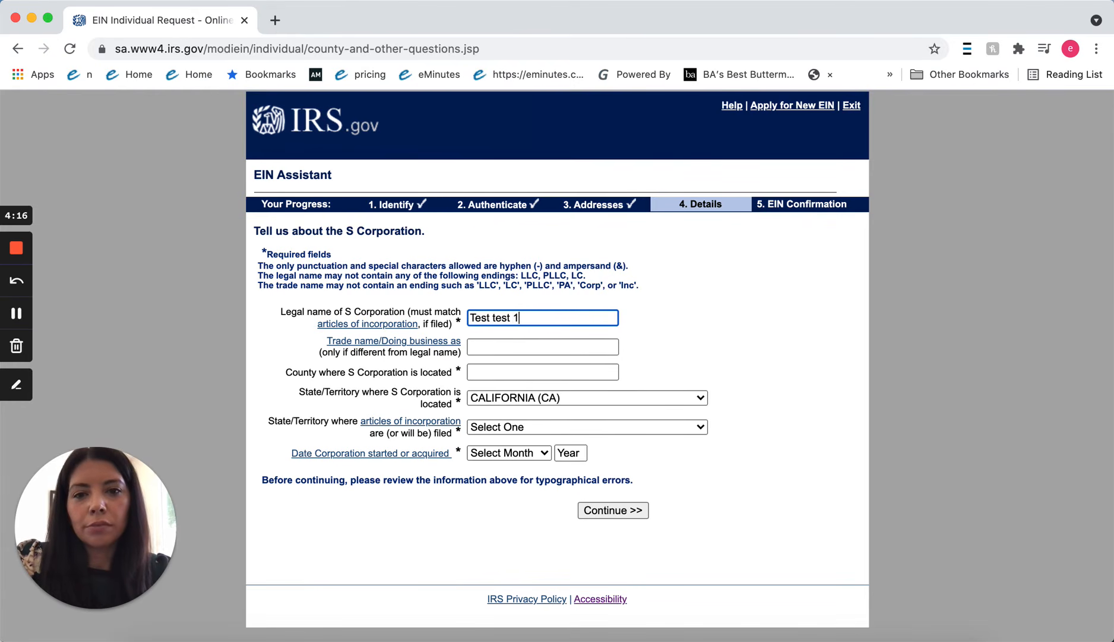
text(23 corp.)
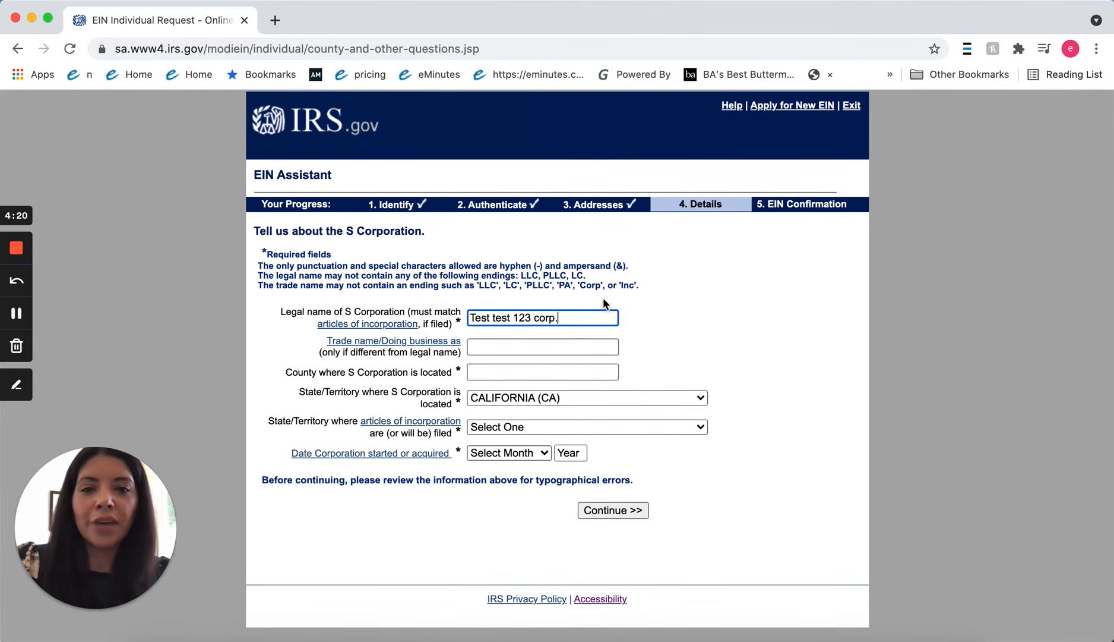
key(BackSpace)
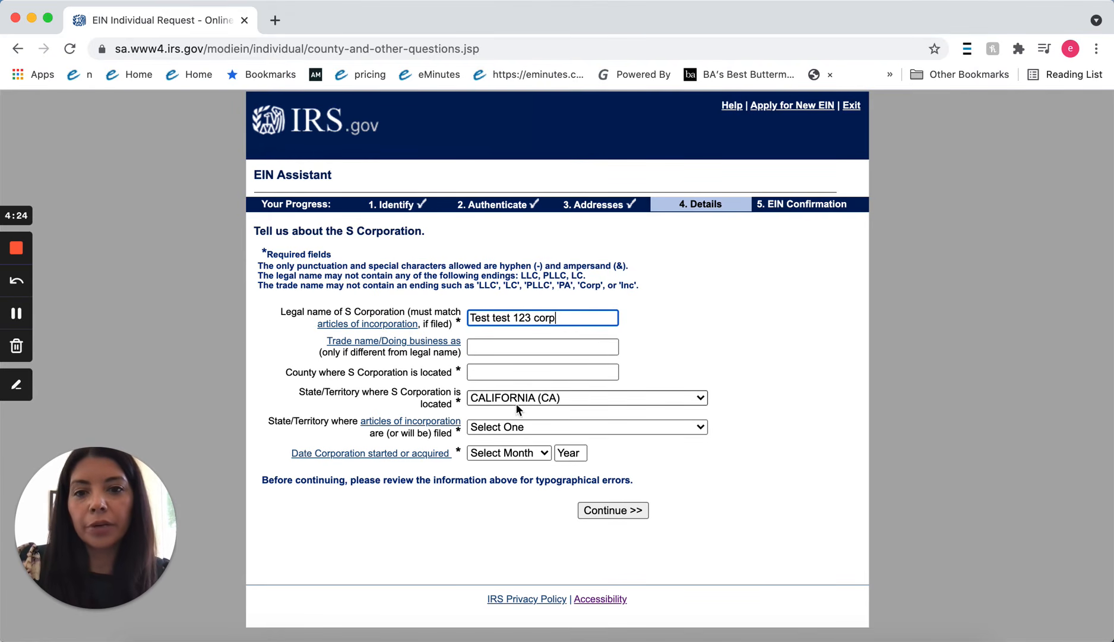
click(485, 371)
text(L)
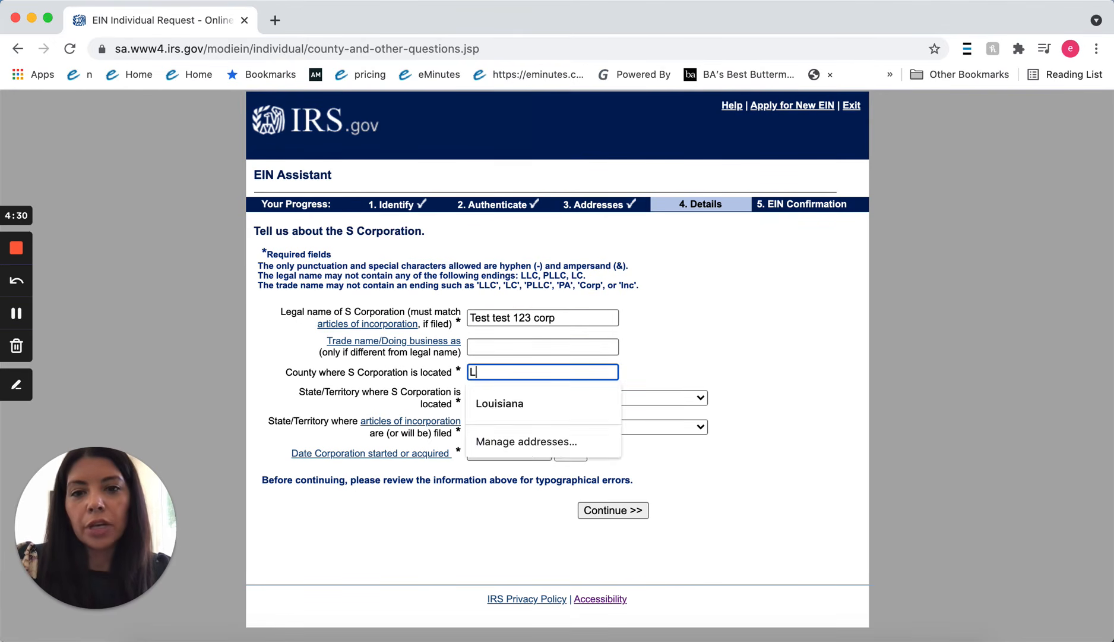
text(os Angeles)
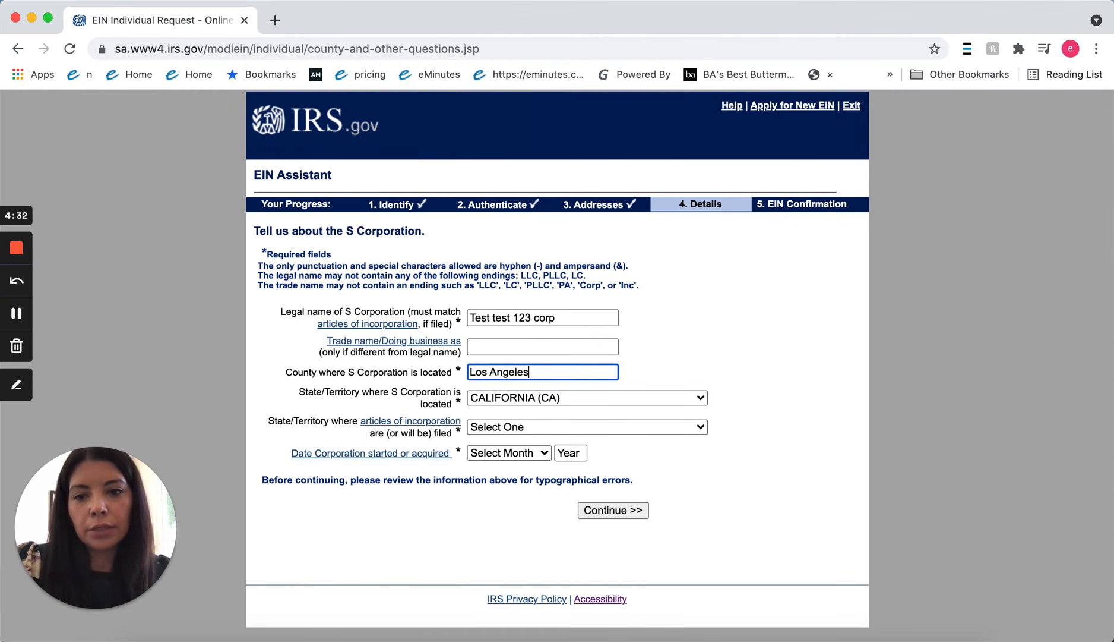
Set the articles-of-incorporation state to CALIFORNIA (CA).
click(478, 423)
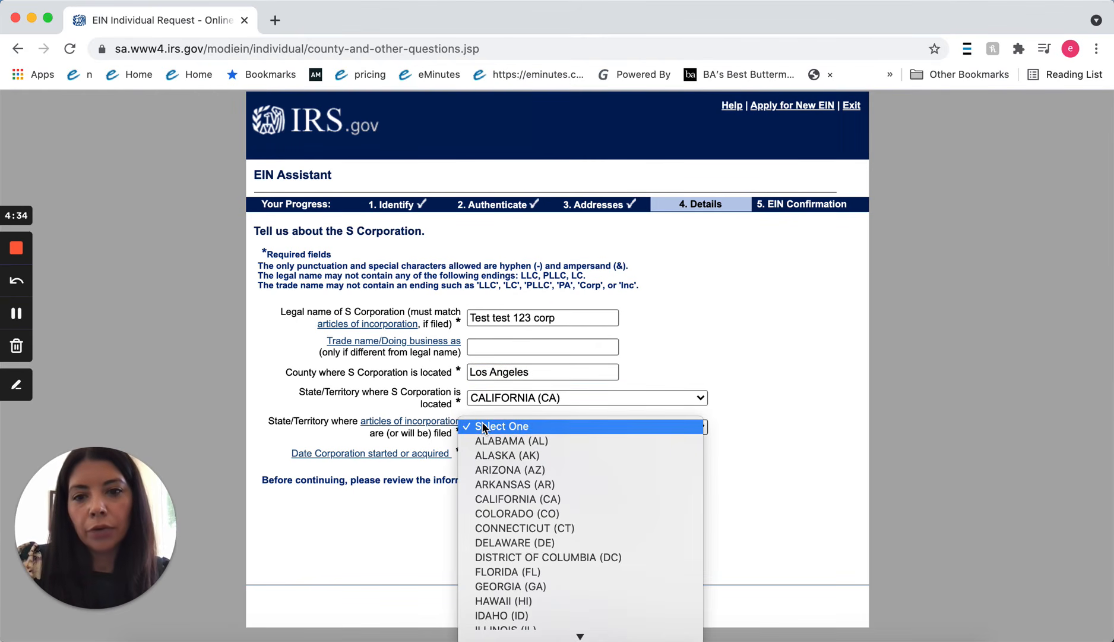
click(378, 484)
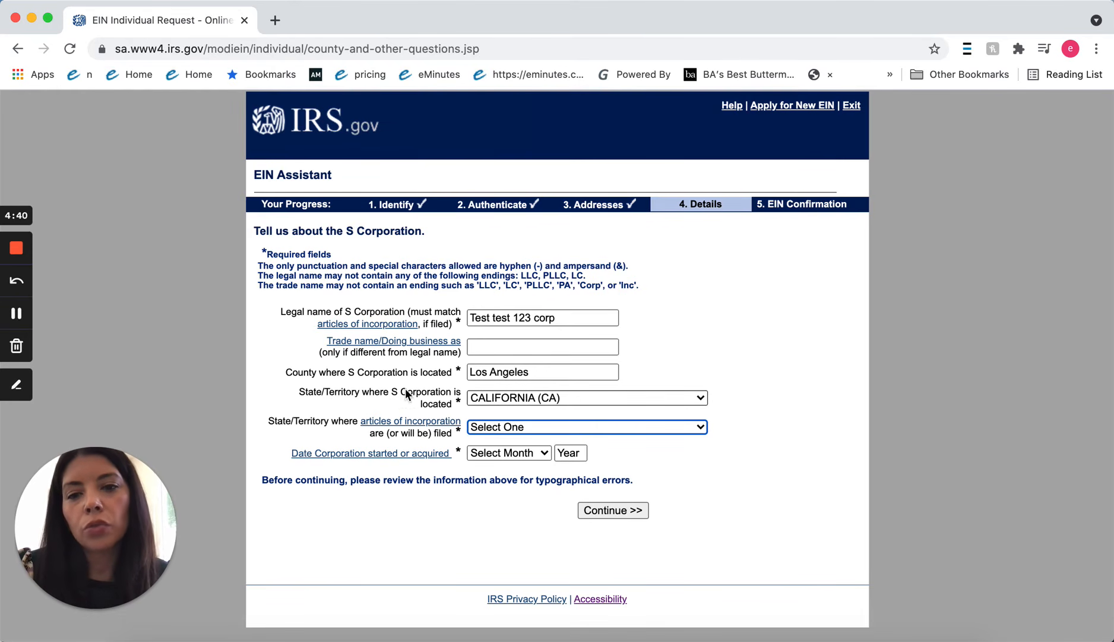
click(487, 428)
key(c)
key(Return)
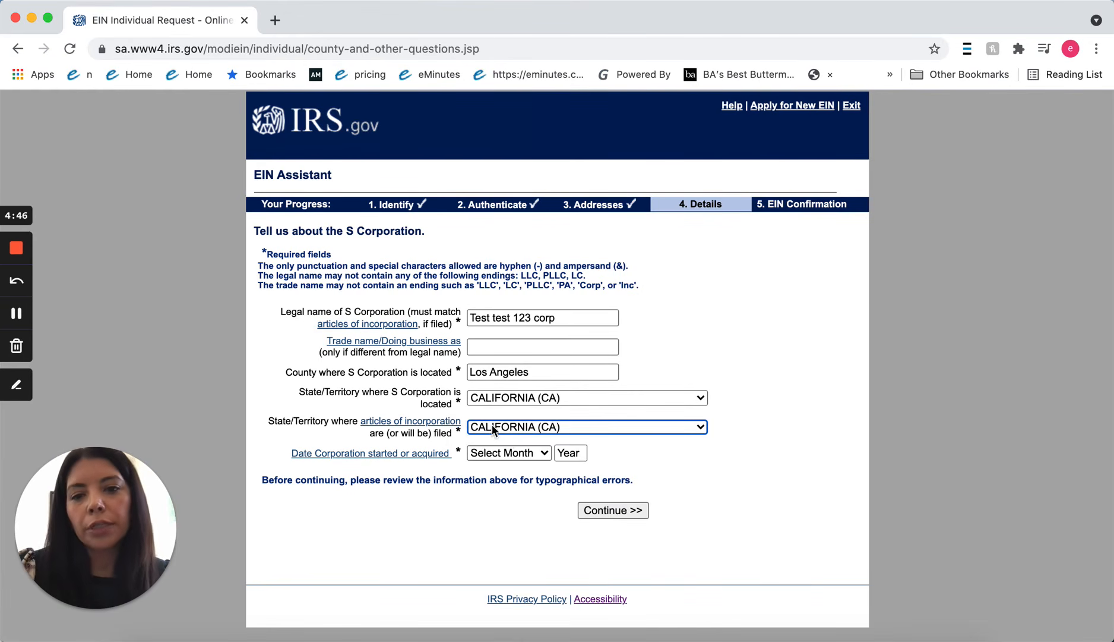
Set the business start date to AUGUST 2021 and submit the corporation details.
click(506, 454)
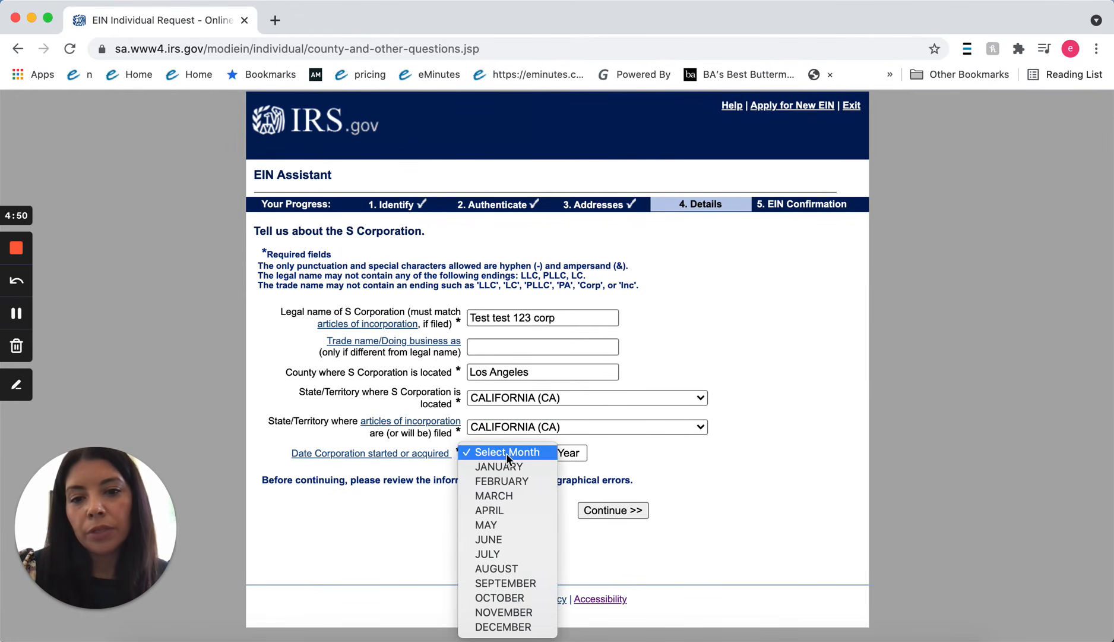
click(511, 569)
click(566, 452)
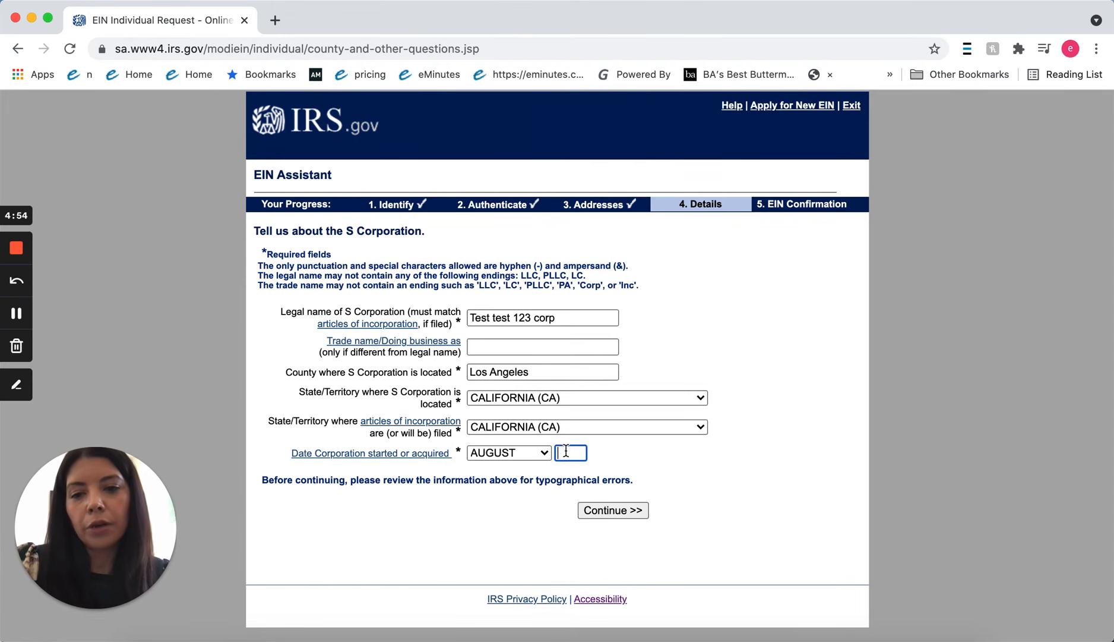
text(2021)
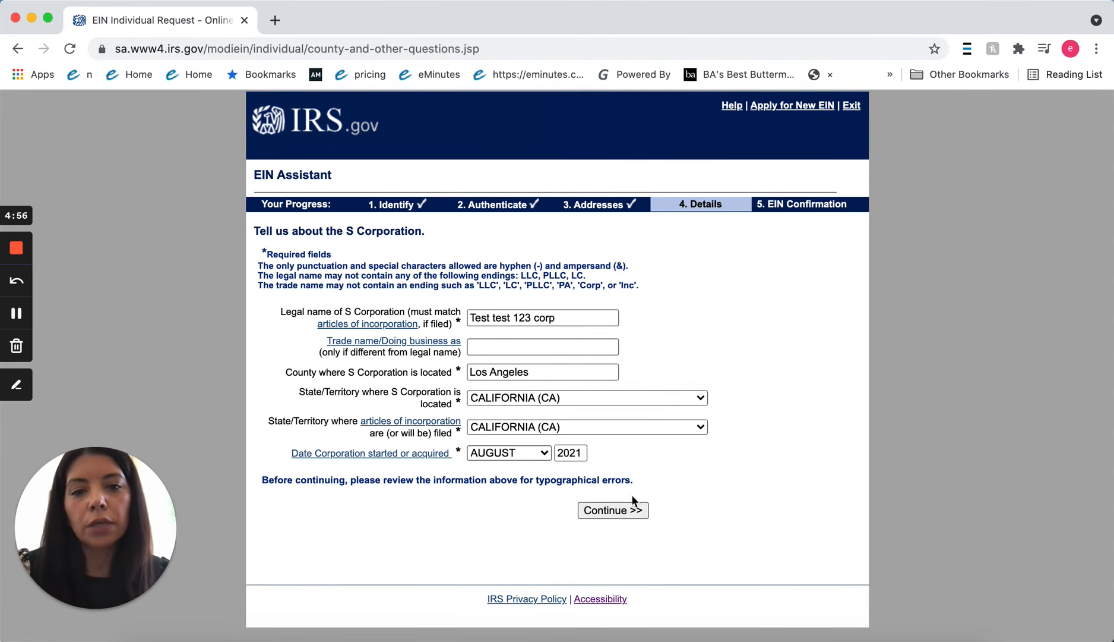
click(639, 509)
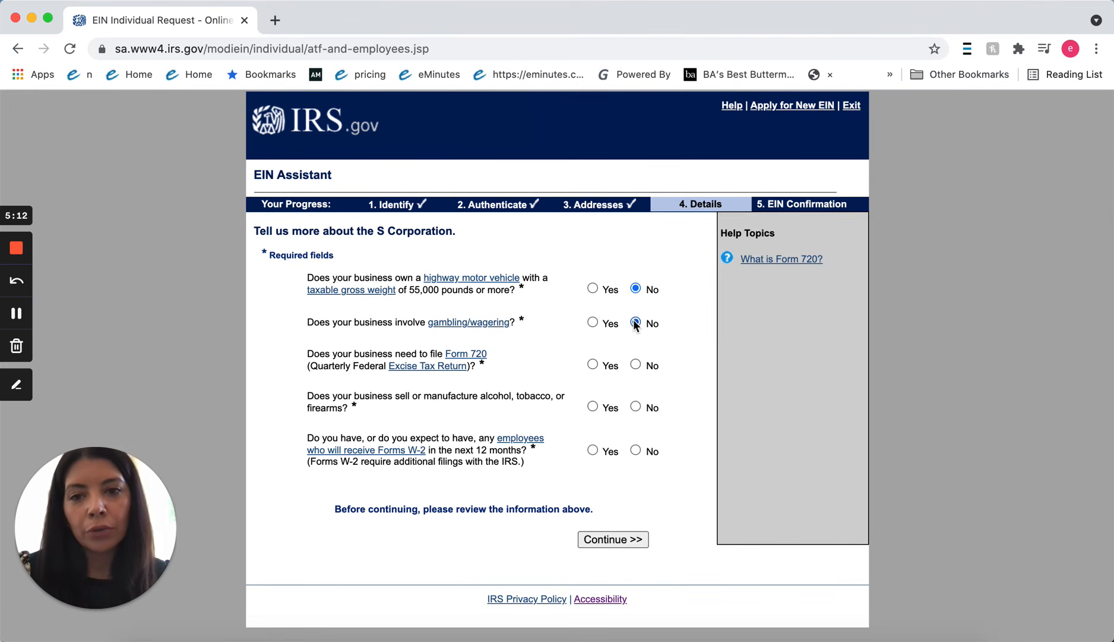
Answer No to the Form 720, alcohol/tobacco/firearms and remaining questions, then submit.
click(635, 364)
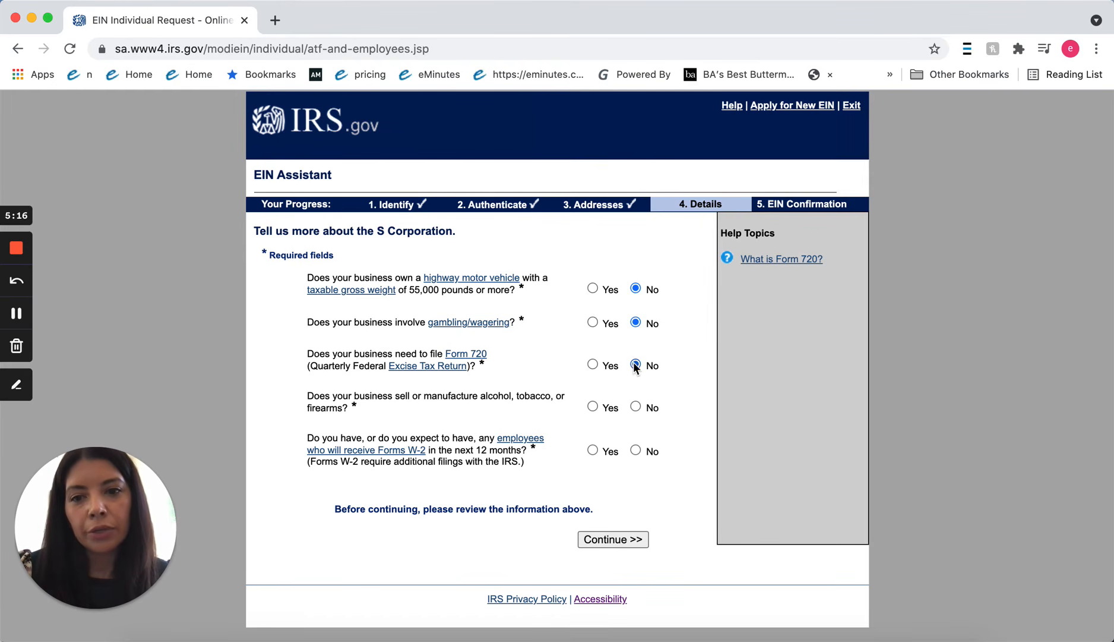
click(637, 406)
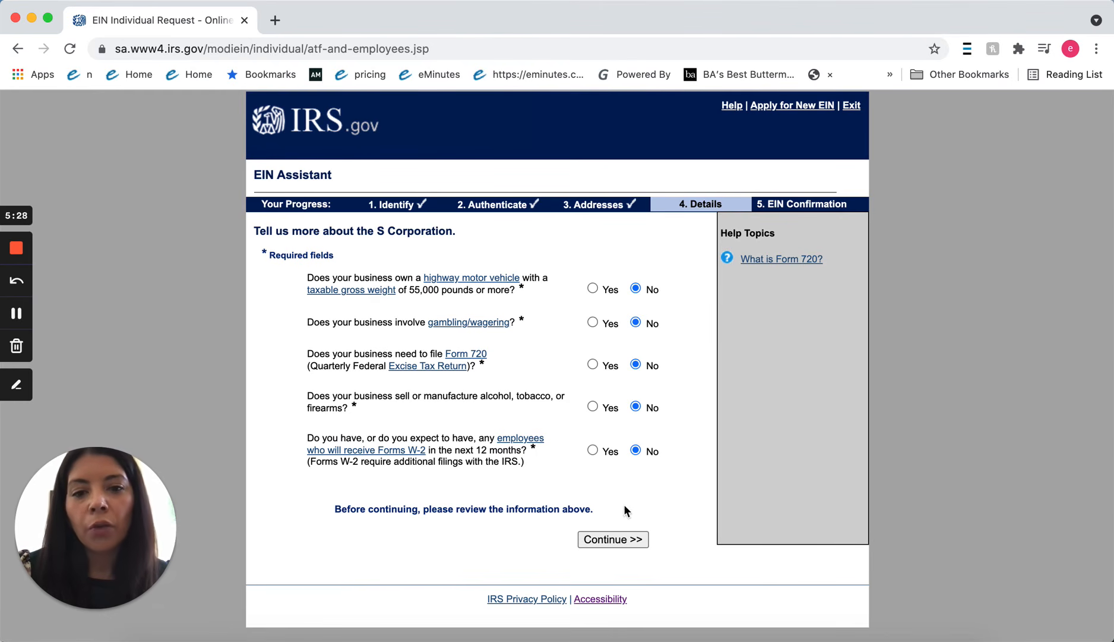
click(614, 537)
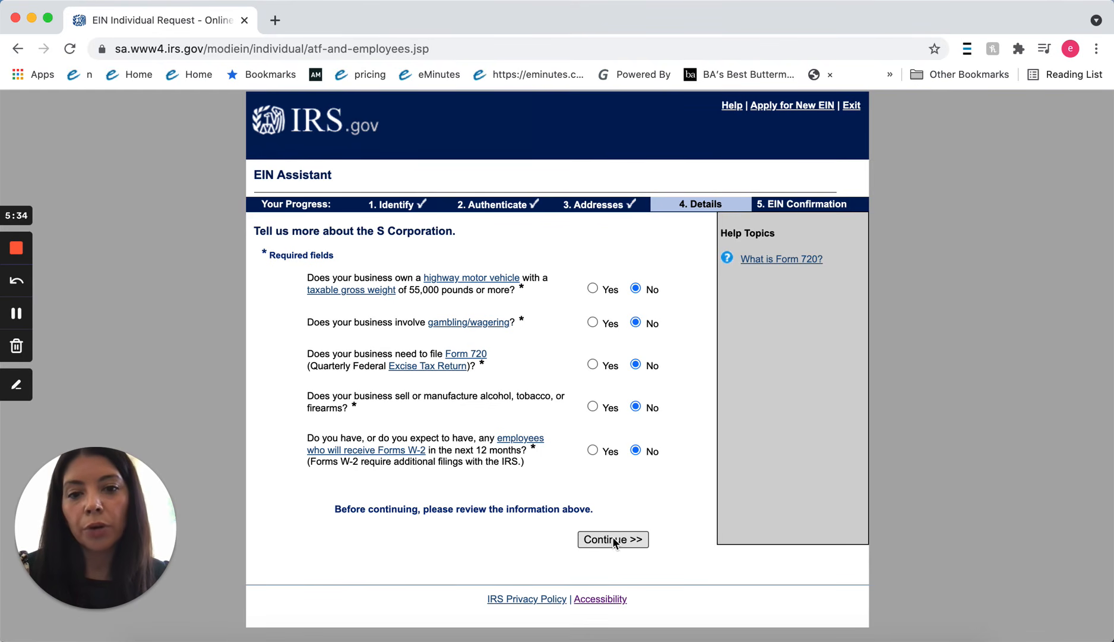
click(612, 538)
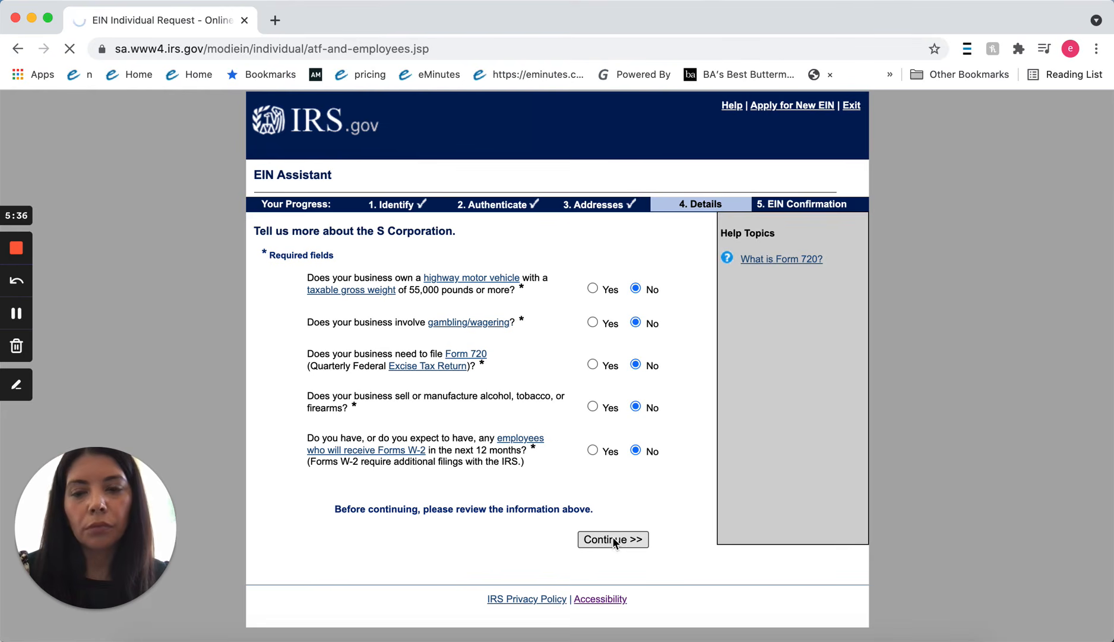
Choose Other as the business category, specify entertainment as the primary activity, and submit.
scroll(614, 538, down, 5)
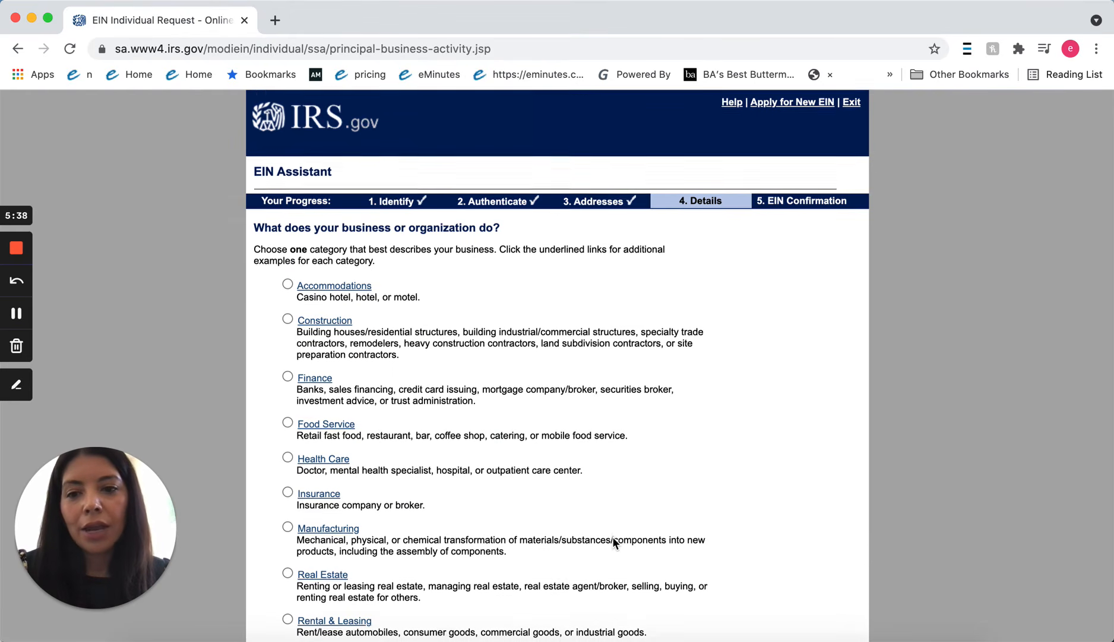
scroll(614, 542, down, 7)
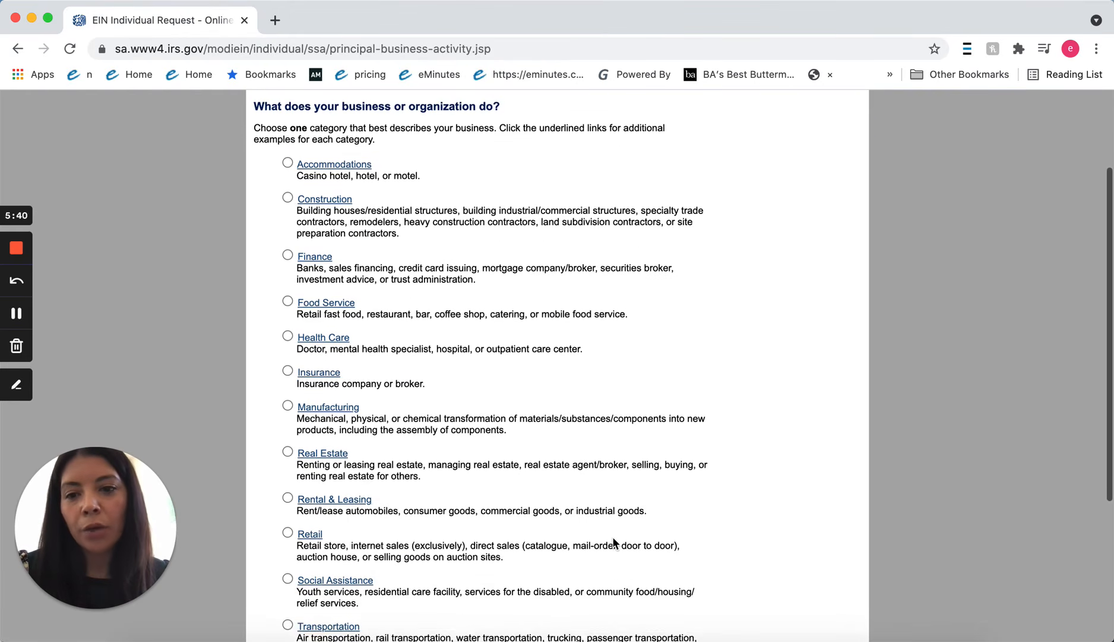
scroll(612, 537, down, 2)
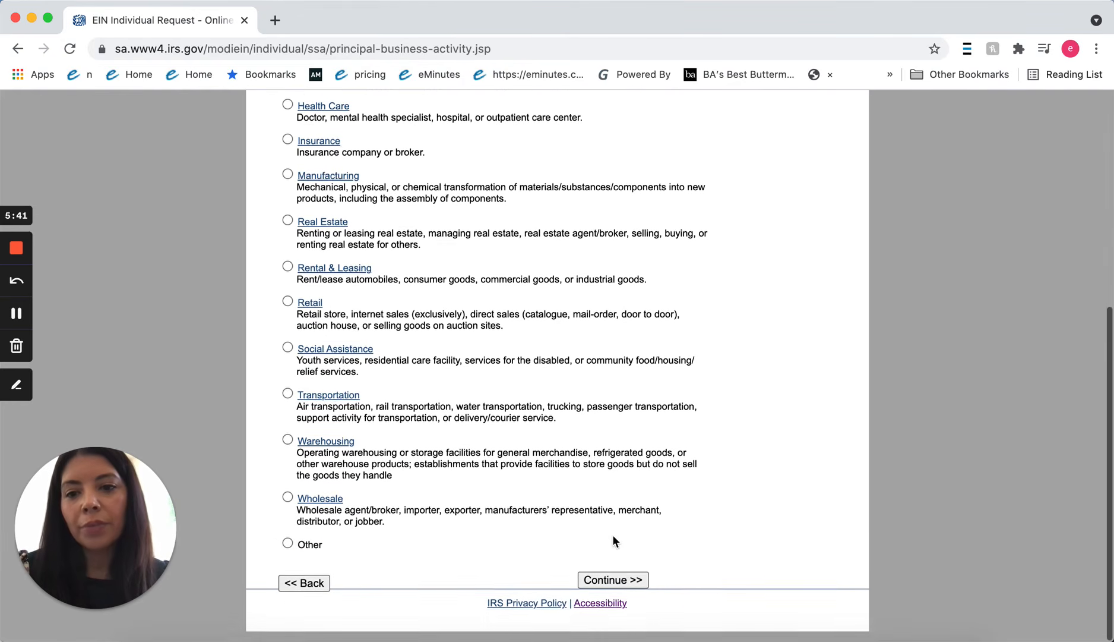
click(288, 547)
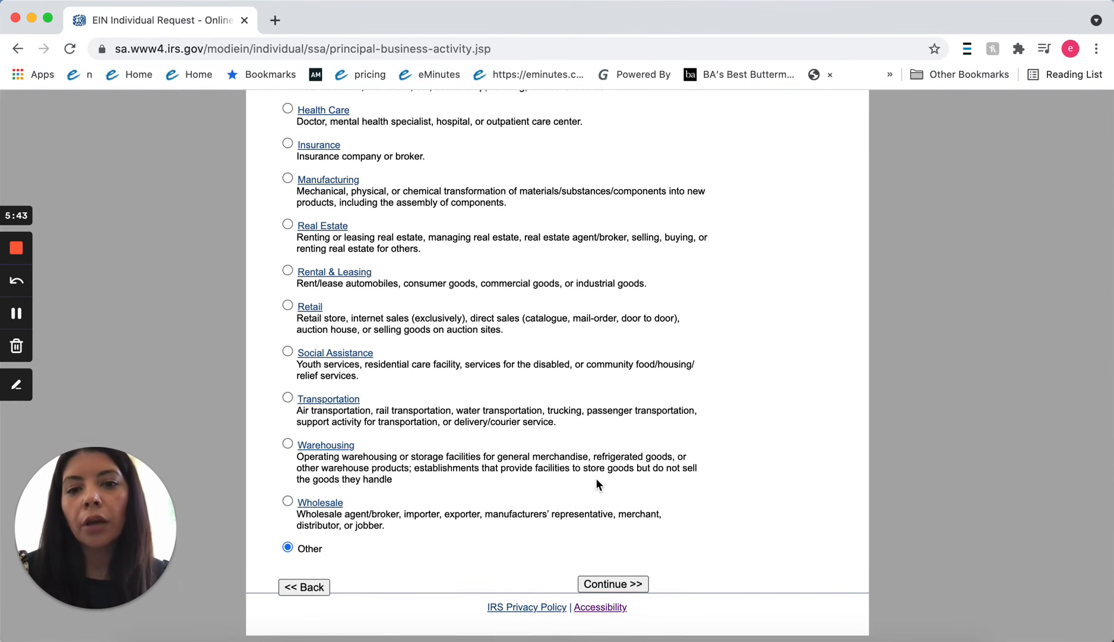
click(619, 581)
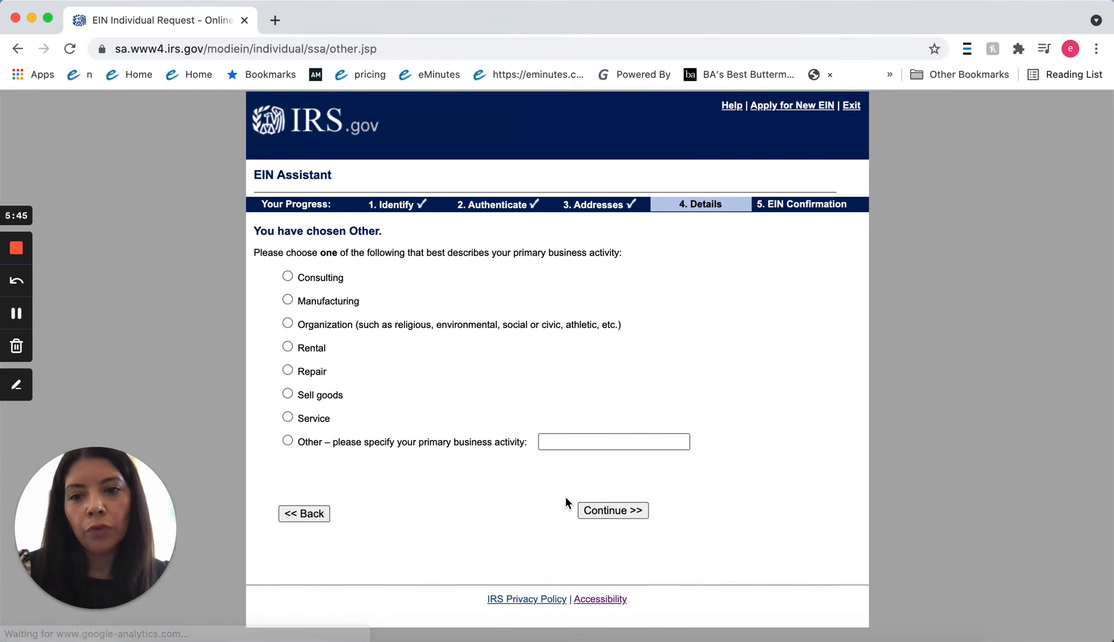
click(287, 440)
click(568, 440)
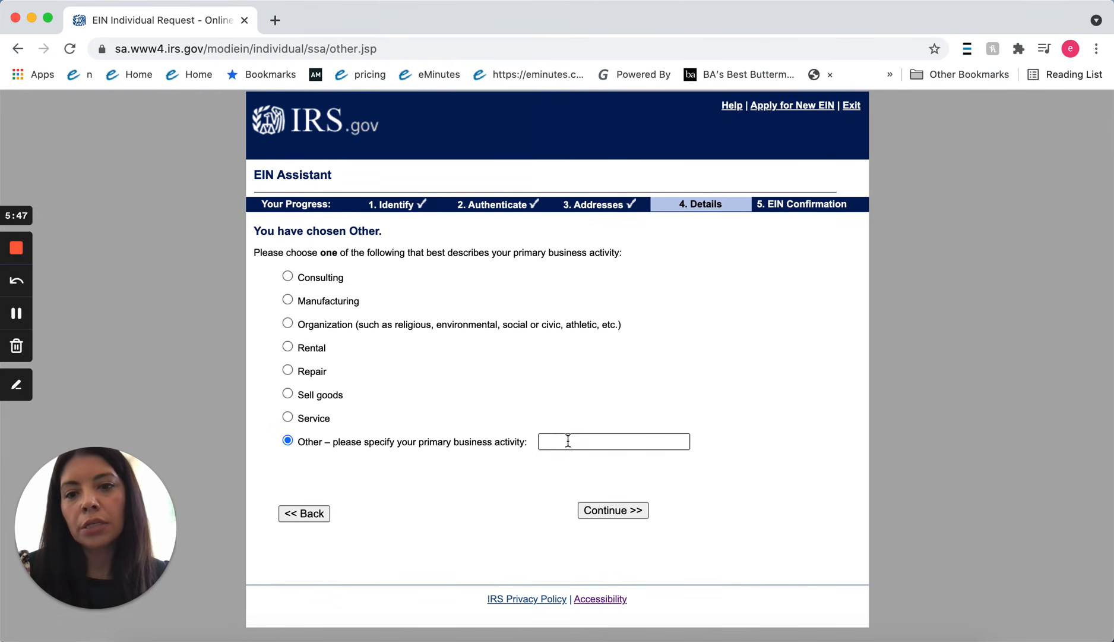
click(570, 499)
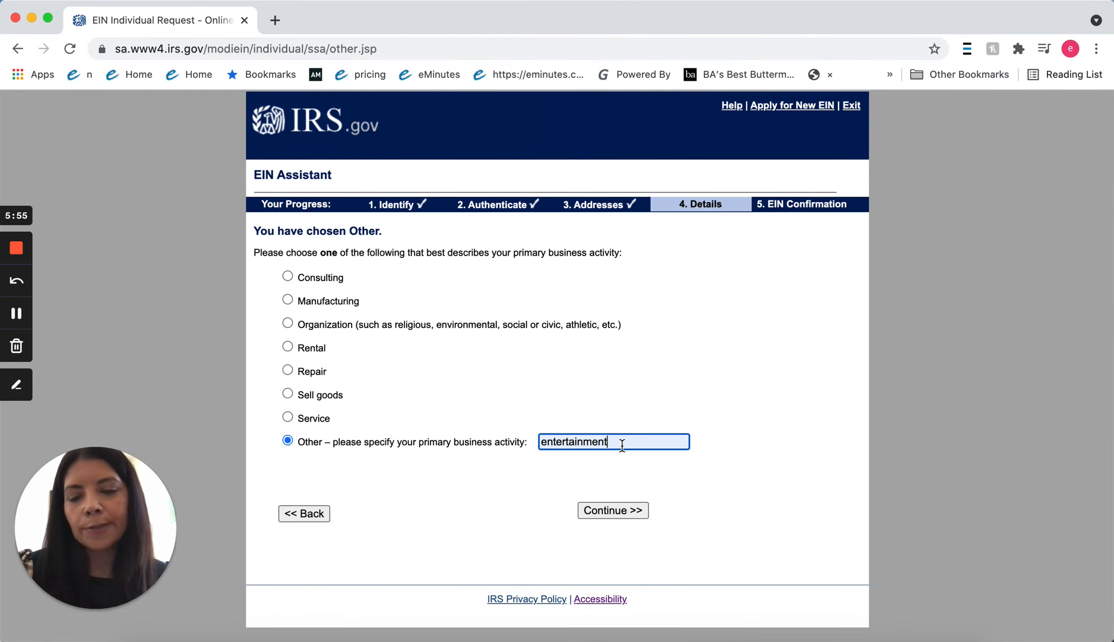
click(614, 509)
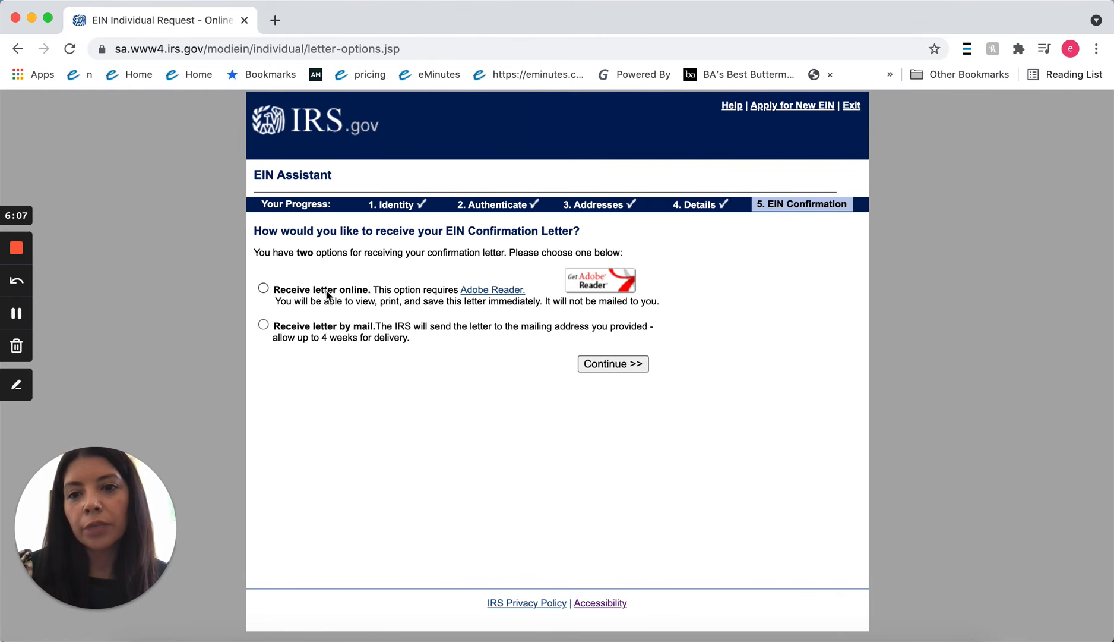
Choose online delivery for the EIN confirmation letter and continue to the Summary page.
click(264, 288)
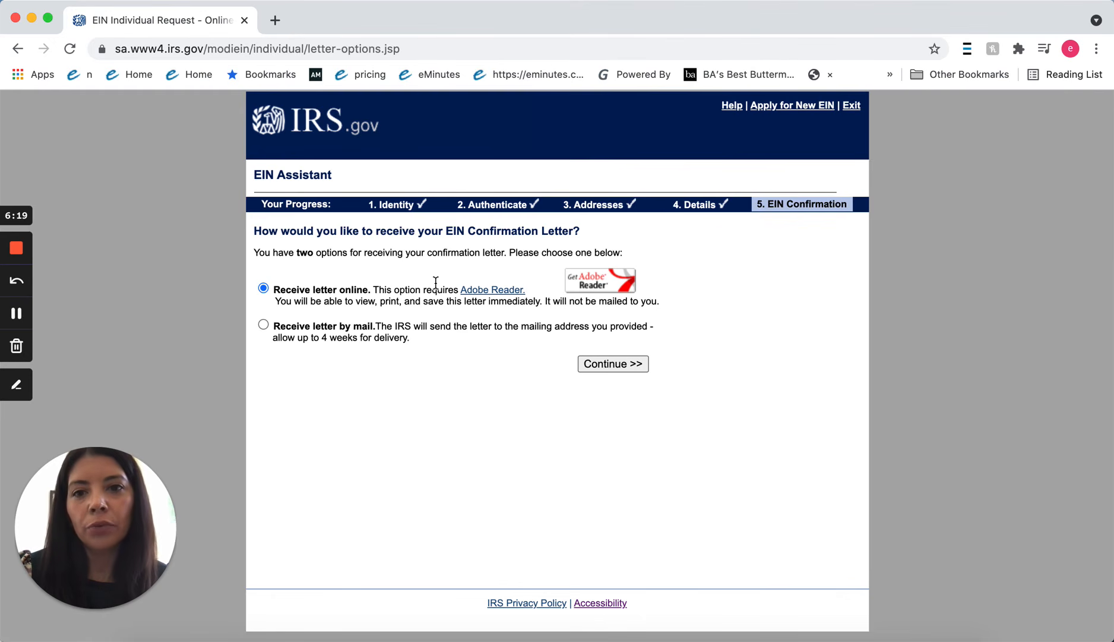
click(625, 363)
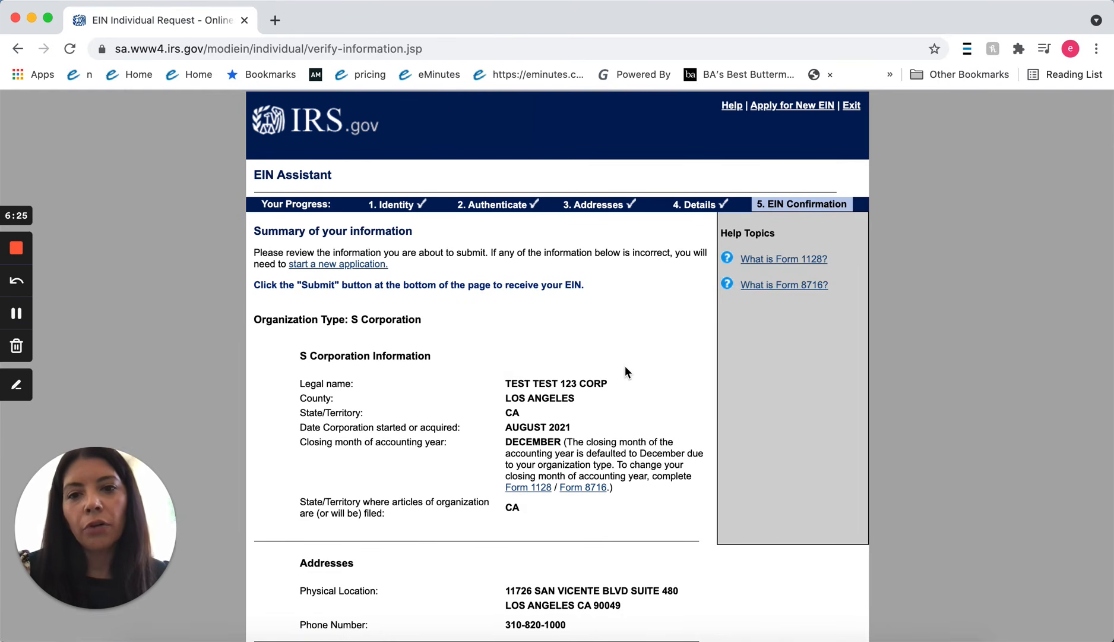
scroll(624, 367, down, 5)
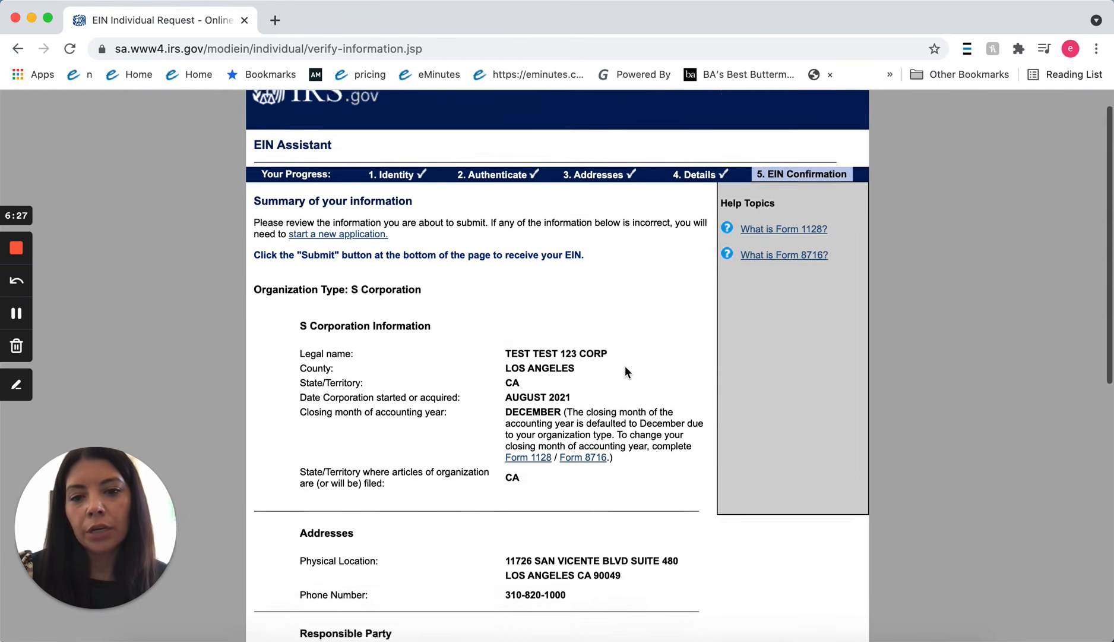
scroll(625, 366, down, 6)
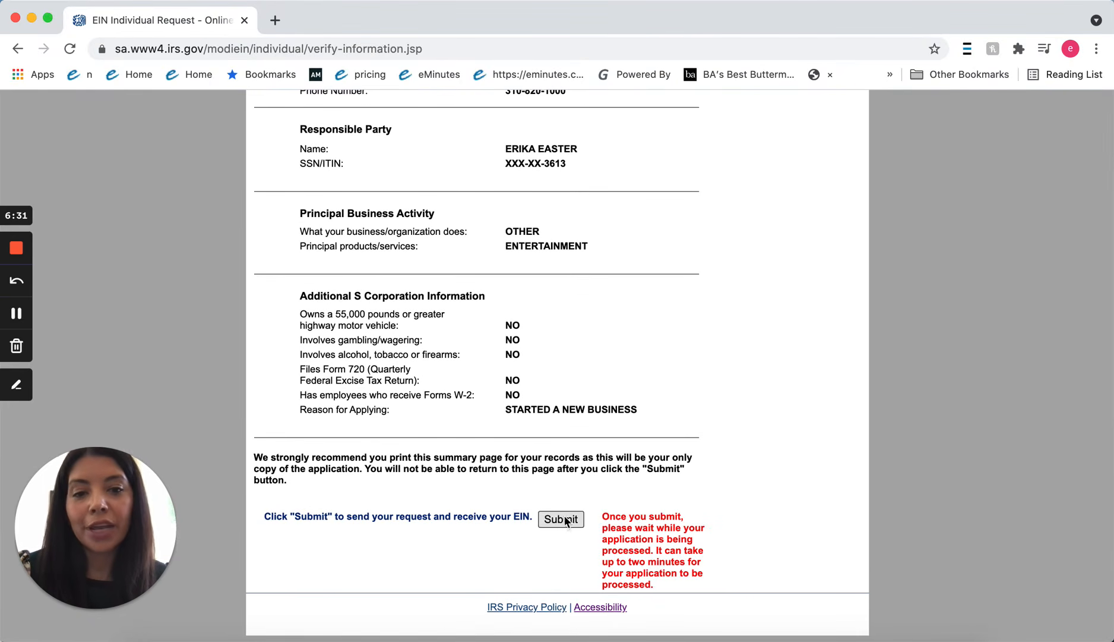
scroll(653, 457, up, 4)
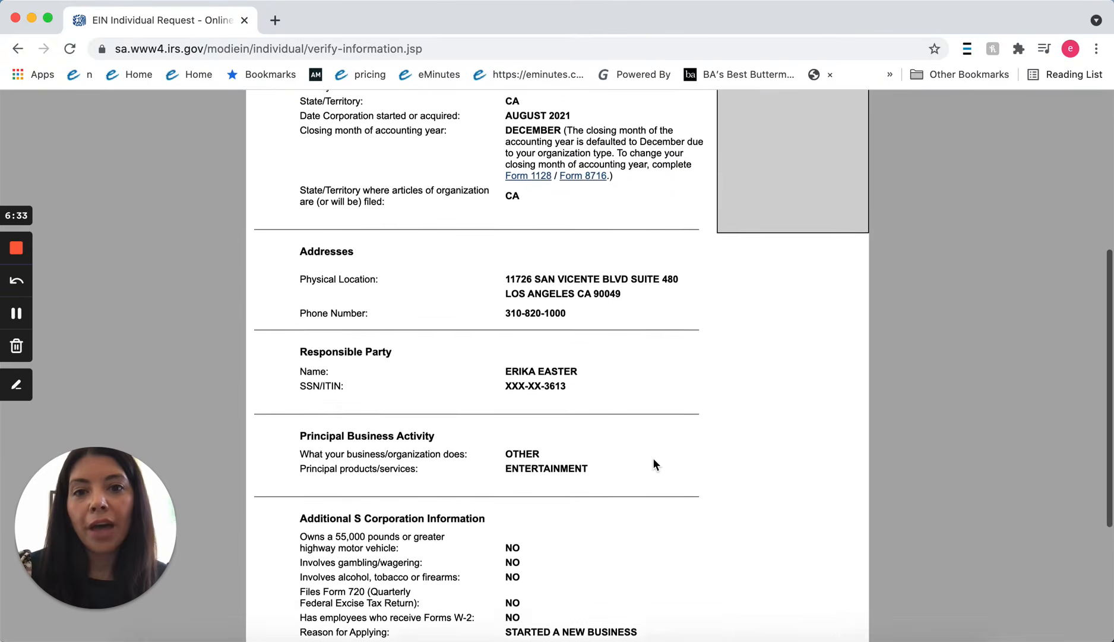
scroll(654, 462, up, 5)
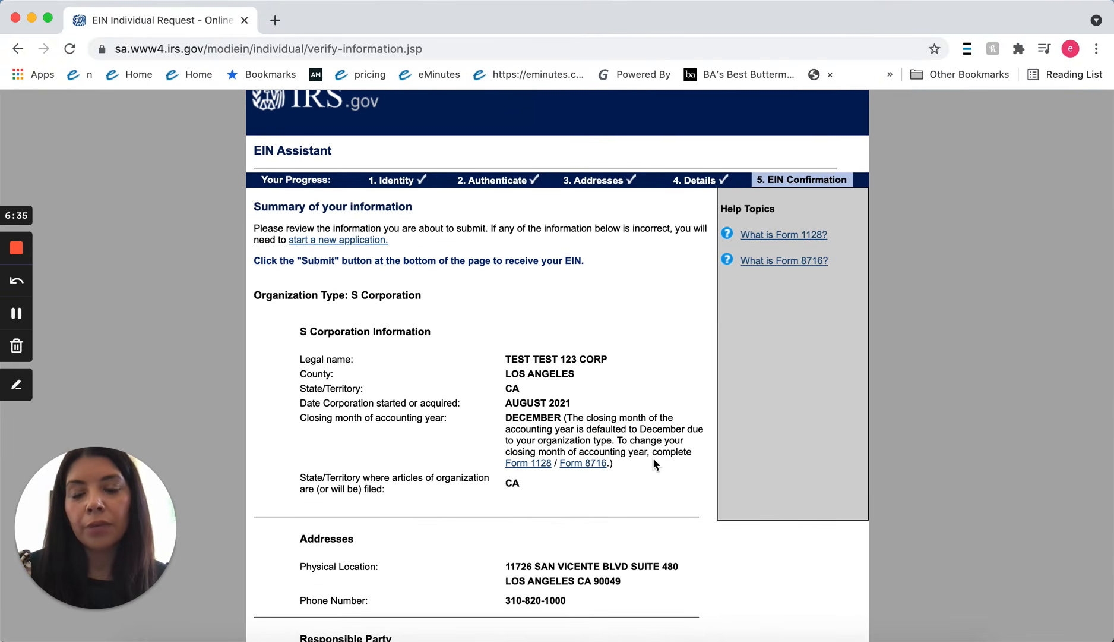